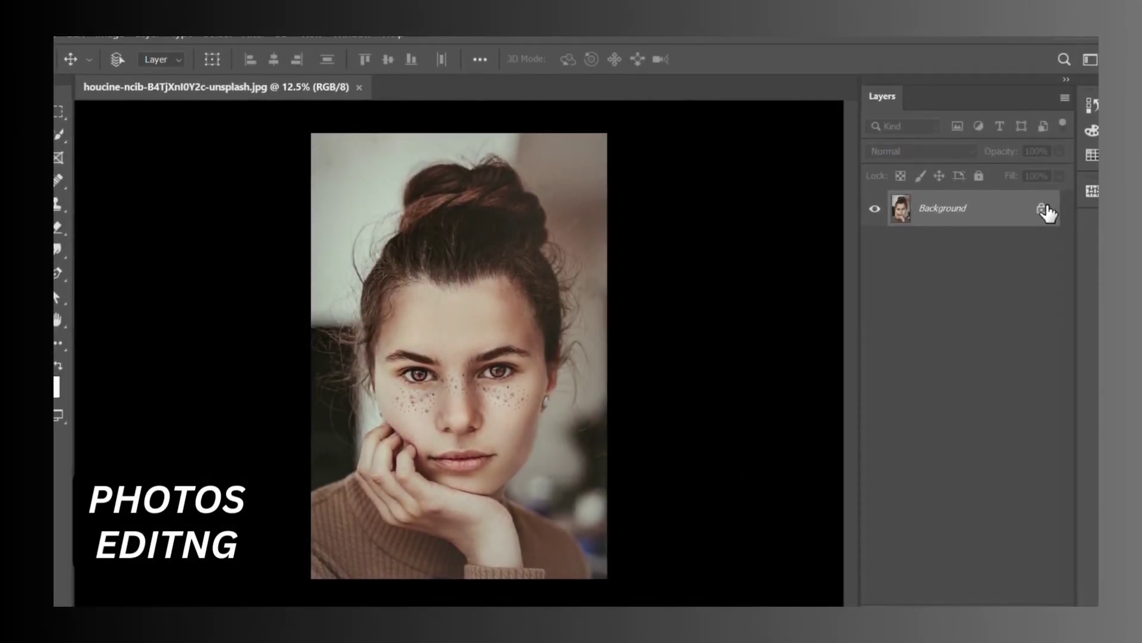
- Unlock the background as Layer 0, duplicate it to Layer 0 copy, and lock Layer 0
click(1041, 209)
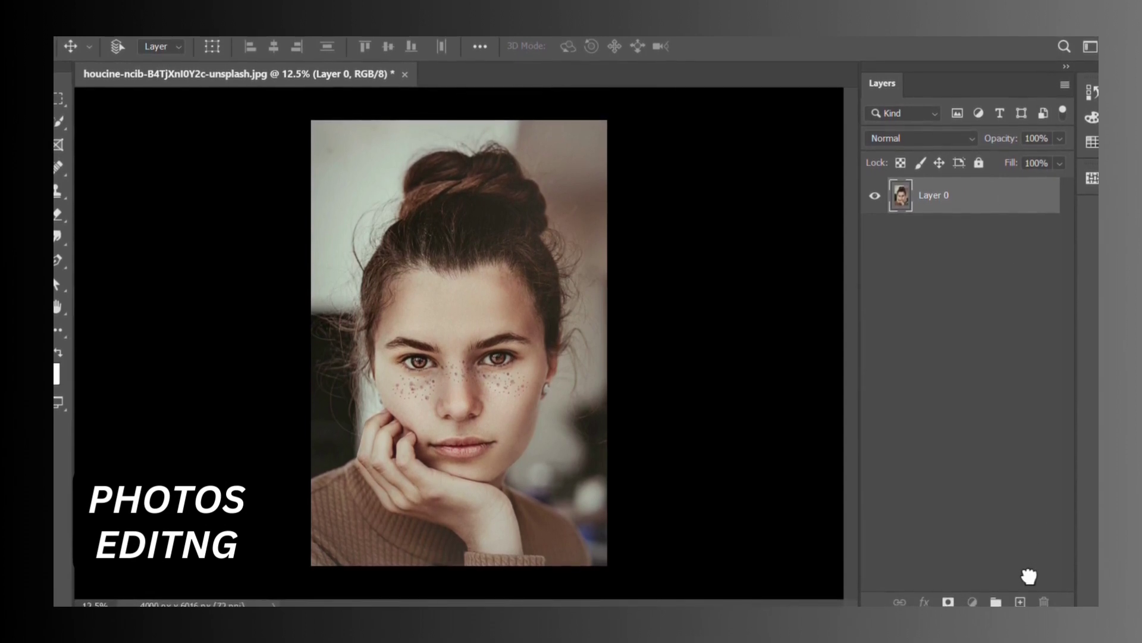
key(ctrl+j)
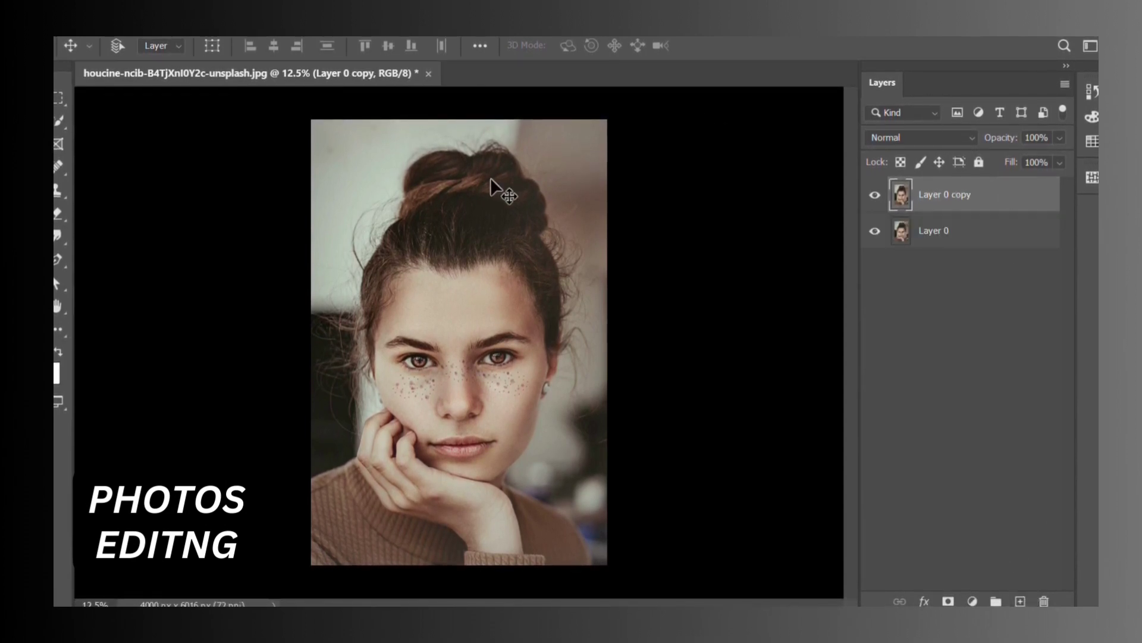
click(997, 235)
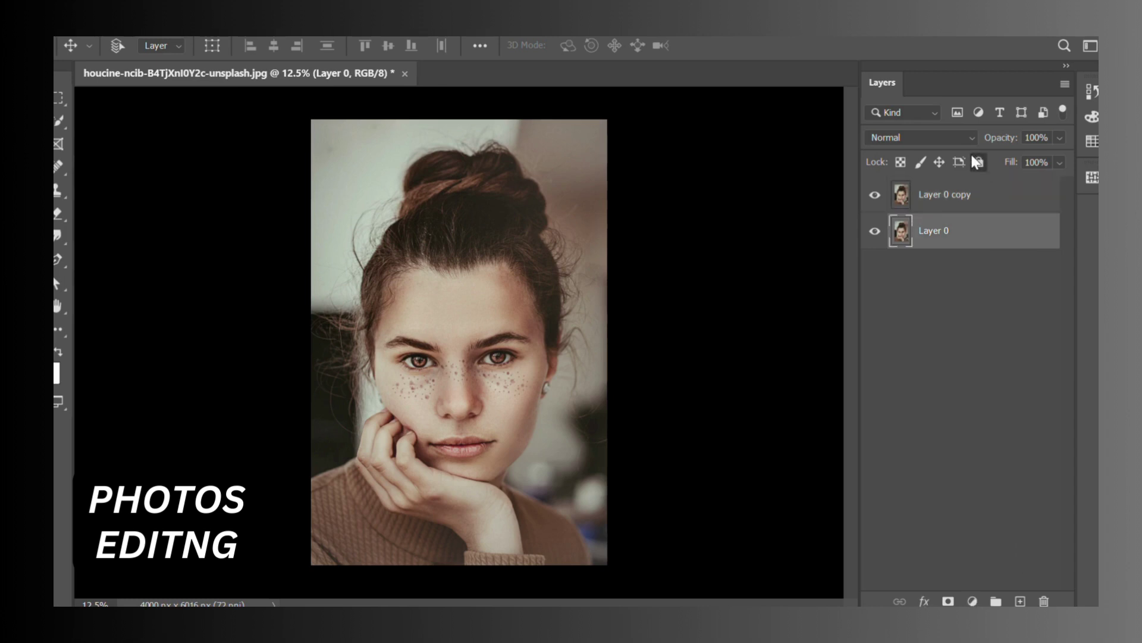
click(978, 161)
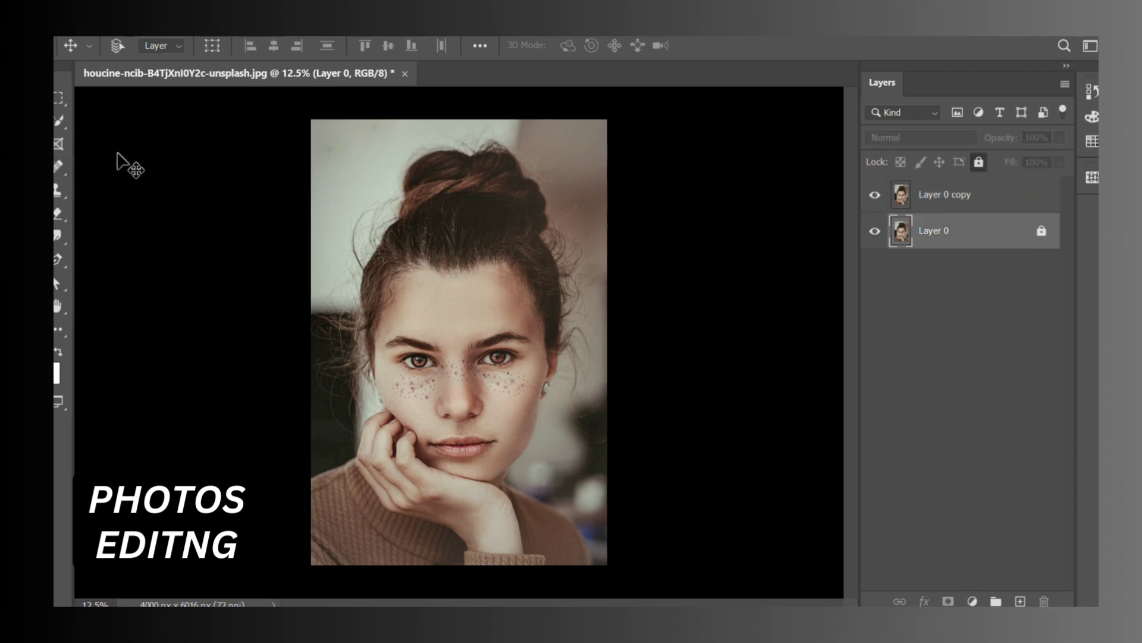
click(1021, 197)
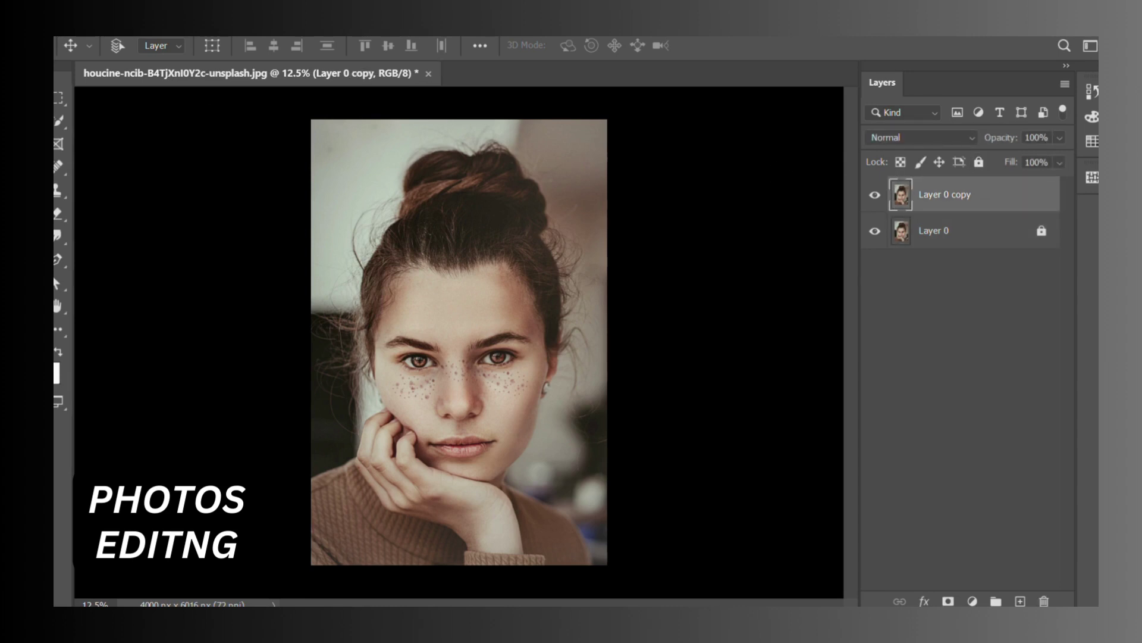
click(55, 158)
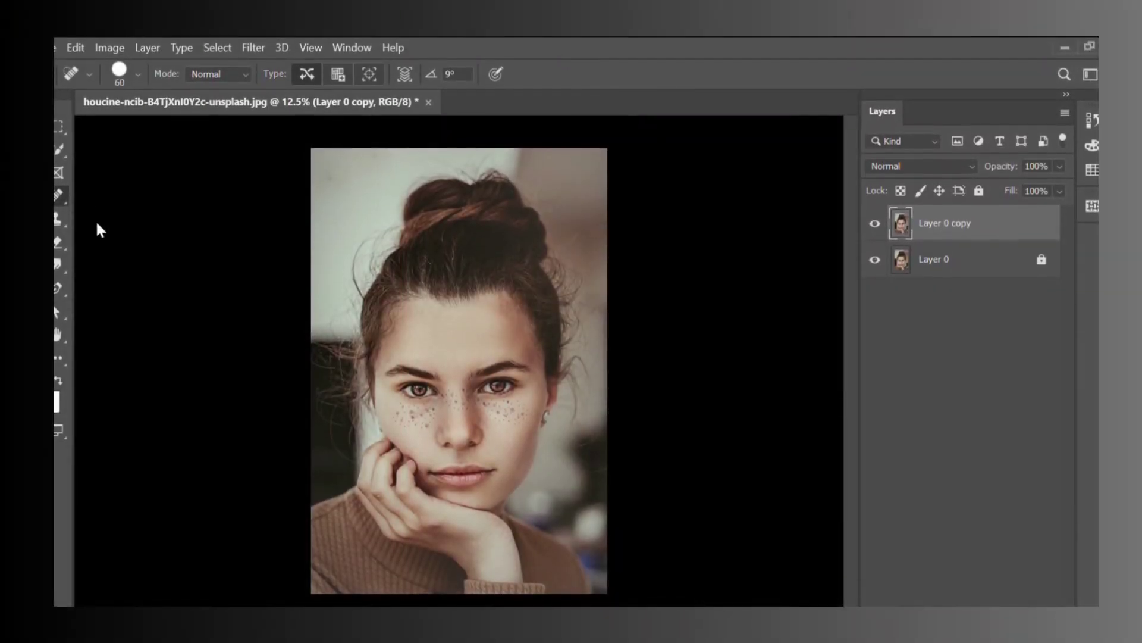
- Zoom in and patch the right cheek freckles onto clean skin with the Patch tool
key(shift+j)
key(shift+j)
key(ctrl+plus)
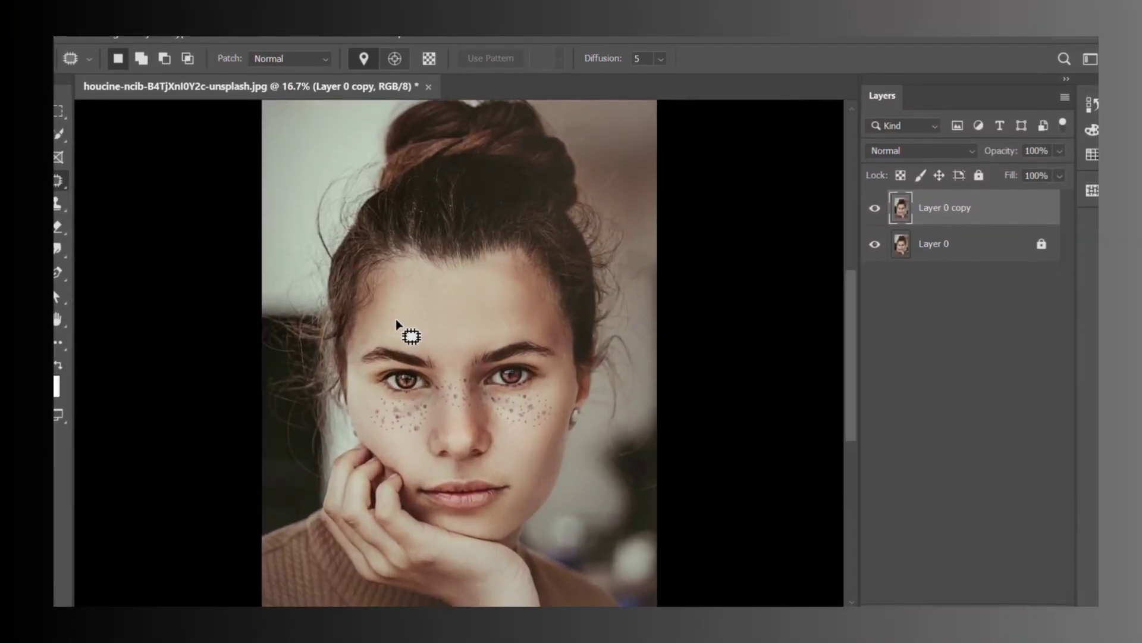
key(ctrl+plus)
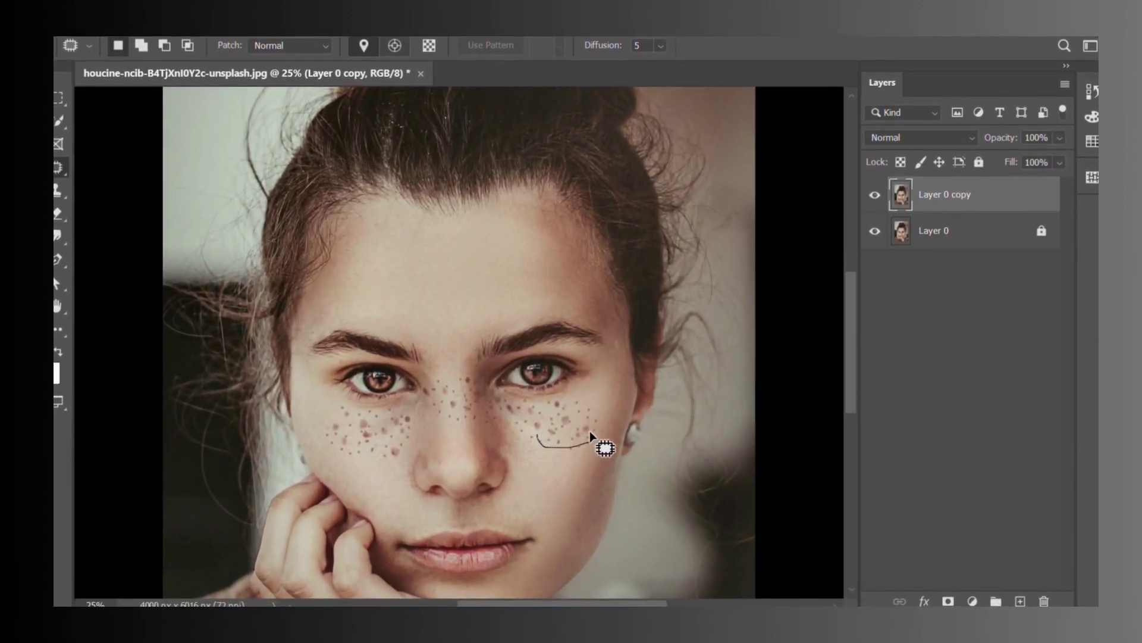
drag(534, 436, 544, 483)
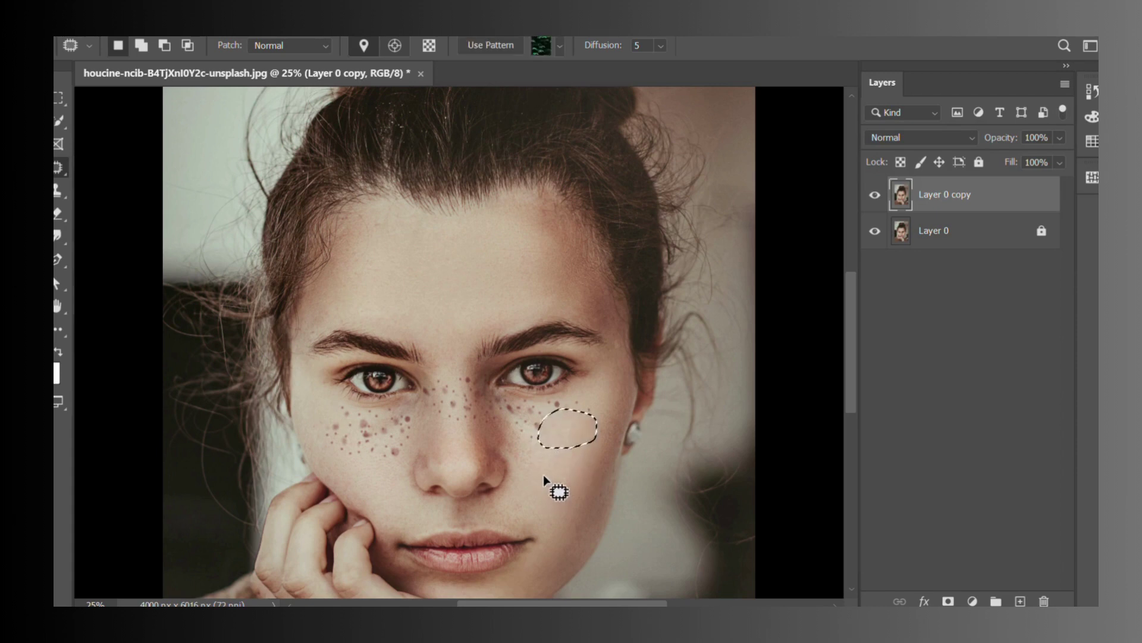
key(ctrl+d)
mouse_move(506, 425)
mouse_down()
mouse_move(513, 404)
mouse_move(549, 503)
mouse_move(548, 492)
mouse_up()
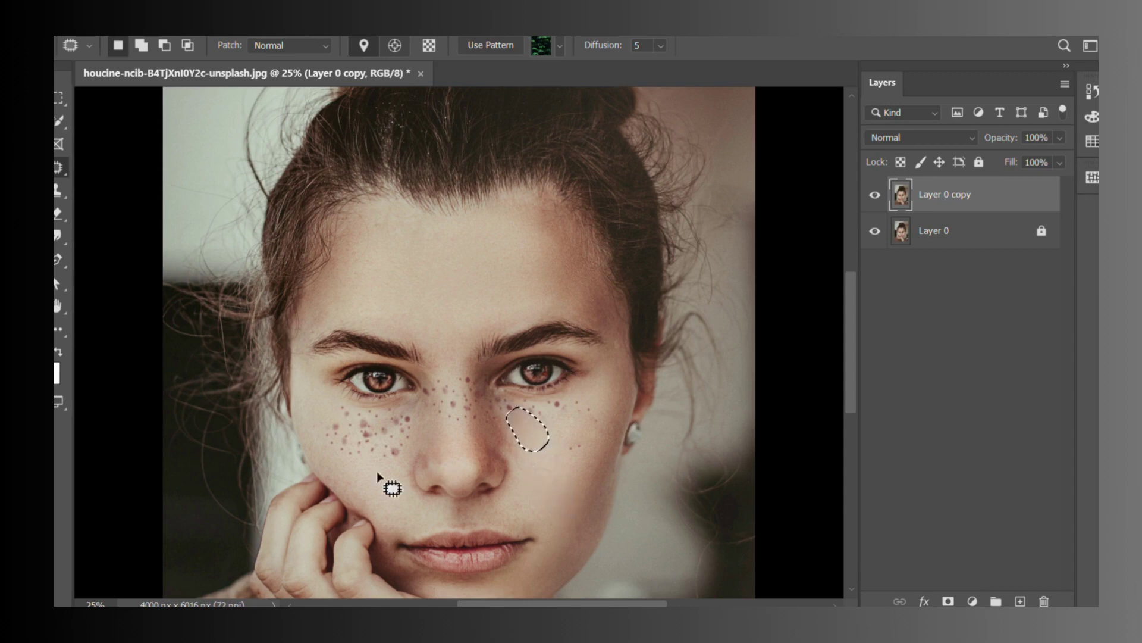
- Outline the freckled areas on the left cheek for patching
mouse_move(360, 473)
mouse_down()
mouse_move(380, 474)
mouse_move(359, 478)
mouse_up()
drag(324, 441, 360, 476)
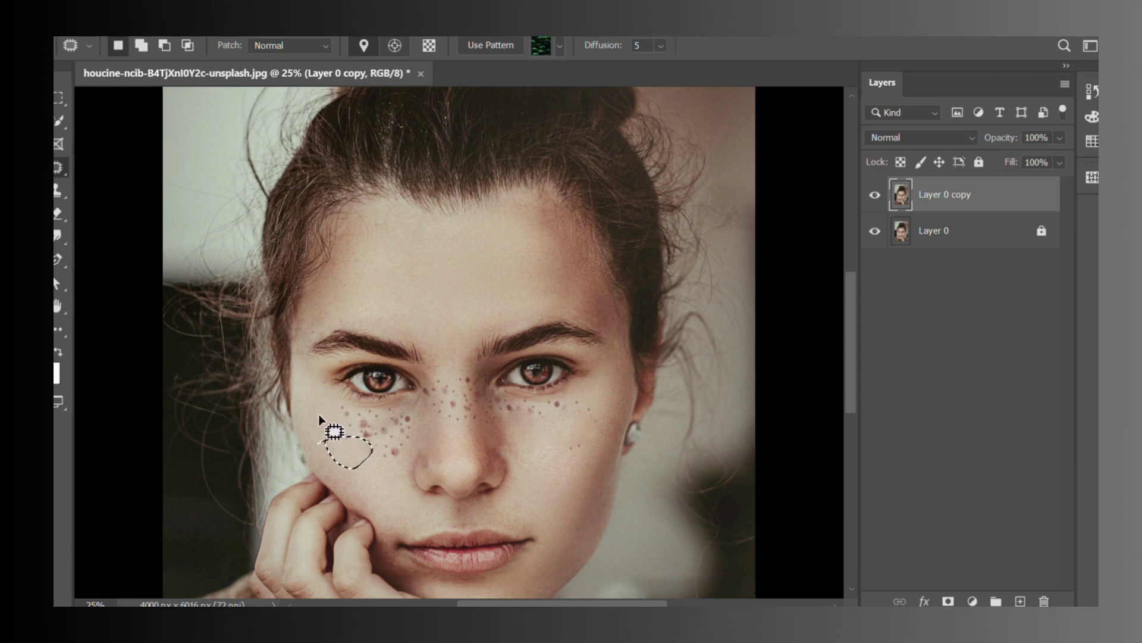
mouse_move(324, 419)
mouse_down()
mouse_move(316, 440)
mouse_move(327, 419)
mouse_move(363, 443)
mouse_move(397, 440)
mouse_move(387, 459)
mouse_move(364, 431)
mouse_move(369, 479)
mouse_move(358, 481)
mouse_move(332, 439)
mouse_move(370, 406)
mouse_move(327, 434)
mouse_move(380, 417)
mouse_up()
- Finish patching the left cheek freckles beside the nose
key(ctrl+d)
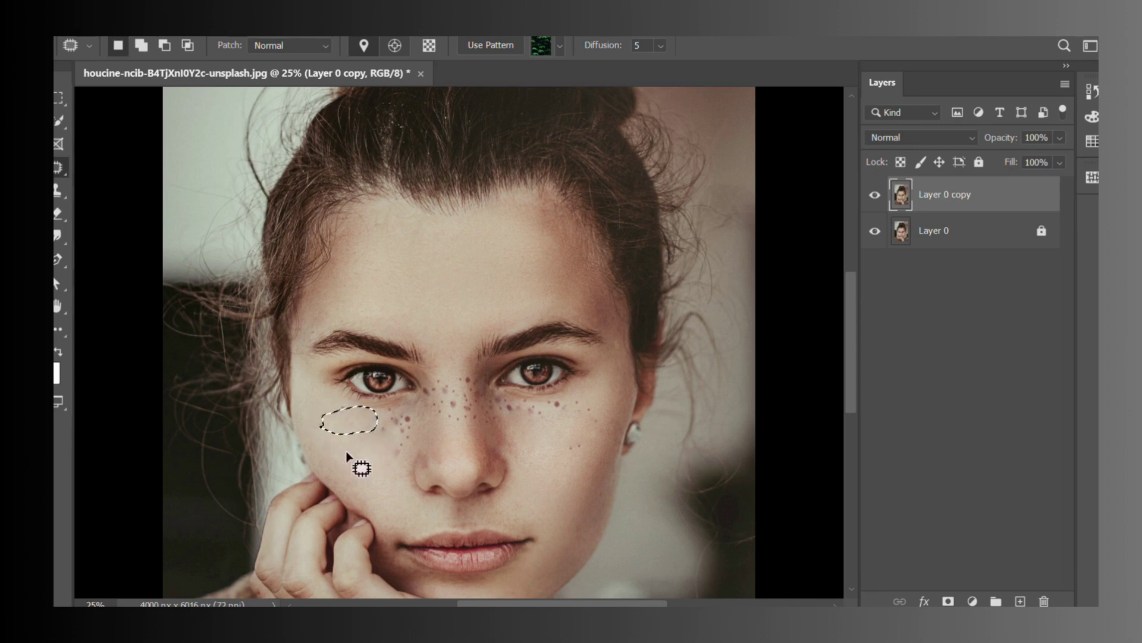
key(ctrl+d)
mouse_move(385, 457)
mouse_down()
mouse_move(380, 410)
mouse_move(332, 430)
mouse_up()
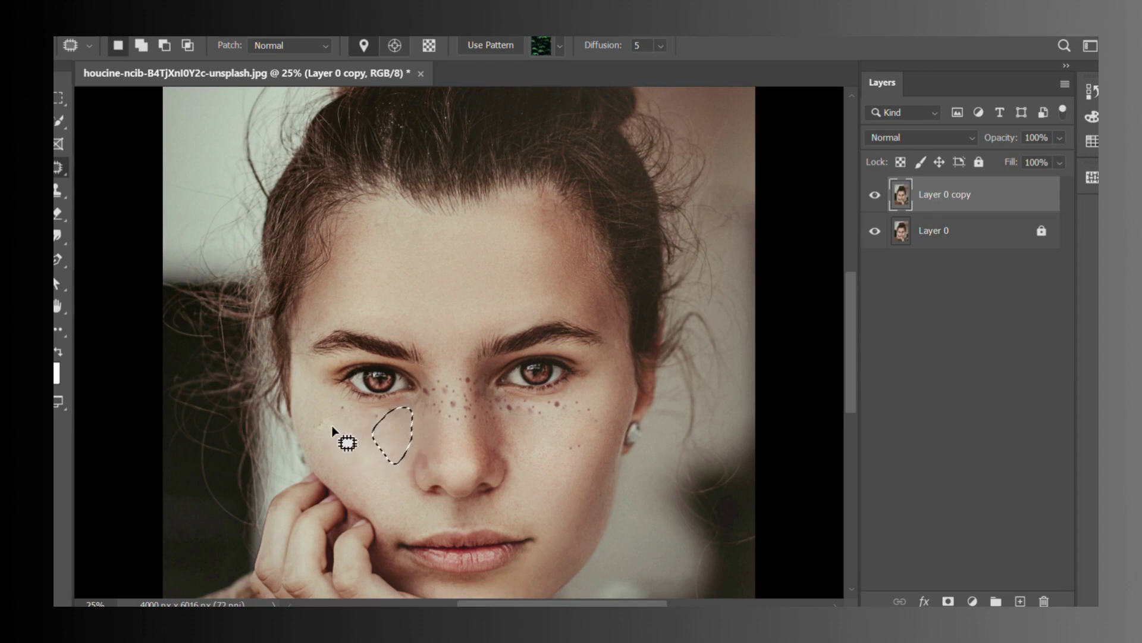
key(ctrl+d)
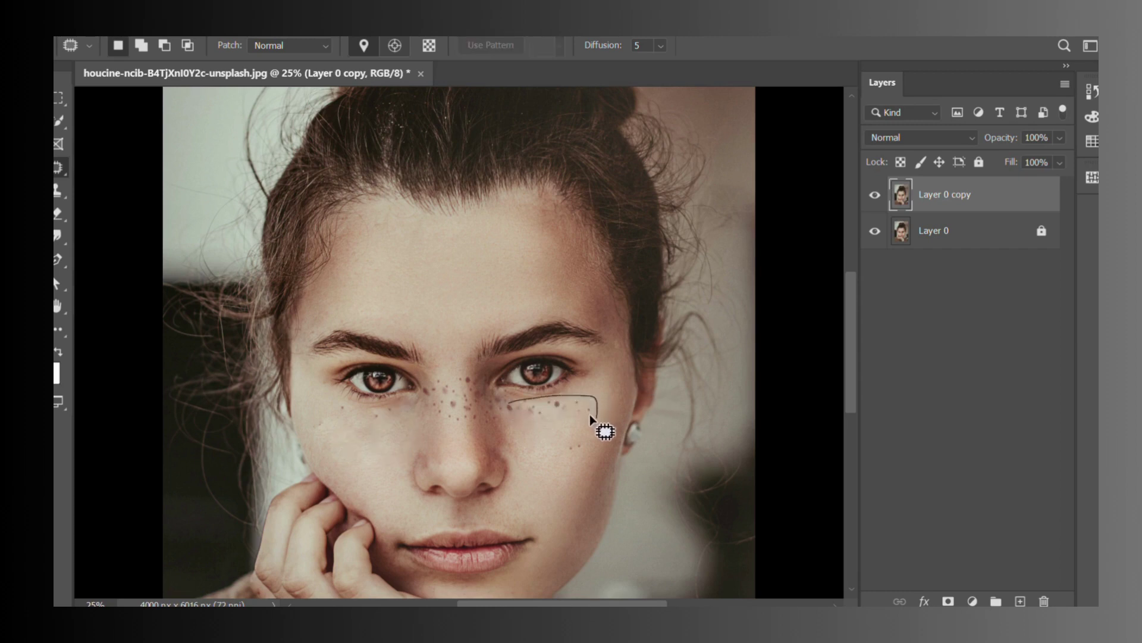
- Patch the freckles under the right eye, on the right cheek, and under the left eye
mouse_move(538, 414)
mouse_down()
mouse_move(495, 403)
mouse_move(517, 395)
mouse_move(549, 452)
mouse_up()
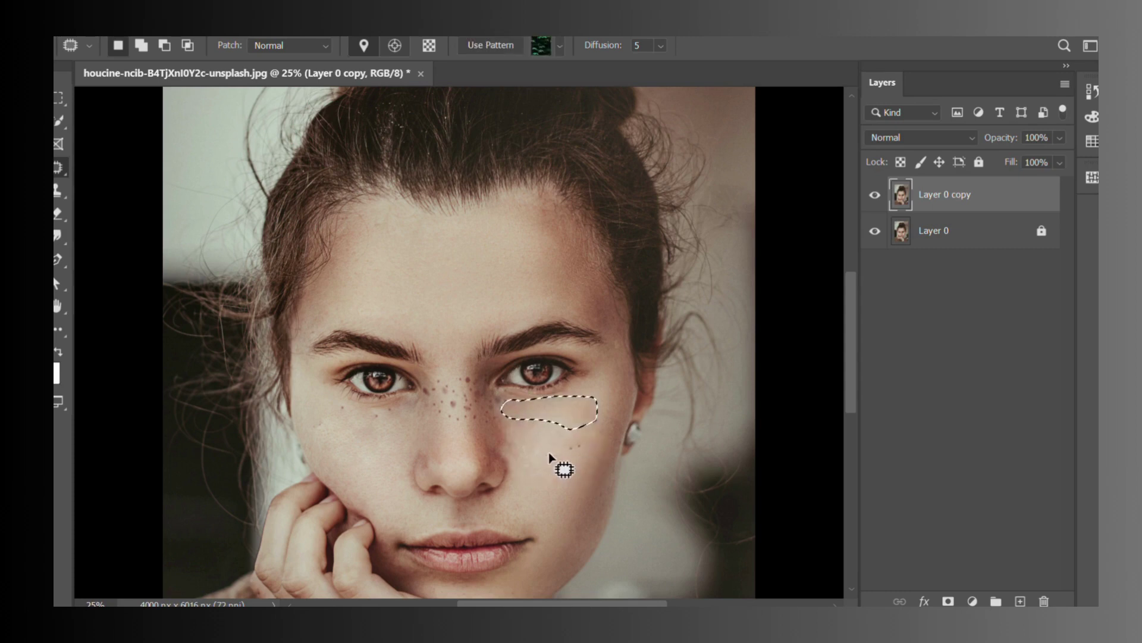
key(ctrl+d)
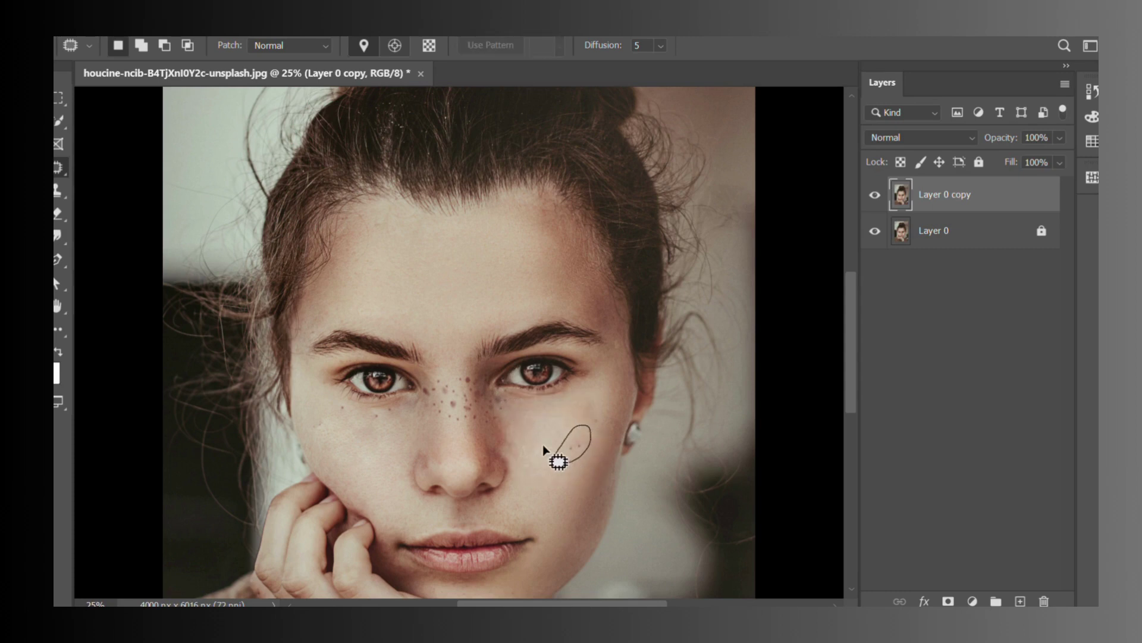
mouse_move(544, 446)
mouse_down()
mouse_move(560, 446)
mouse_move(559, 486)
mouse_up()
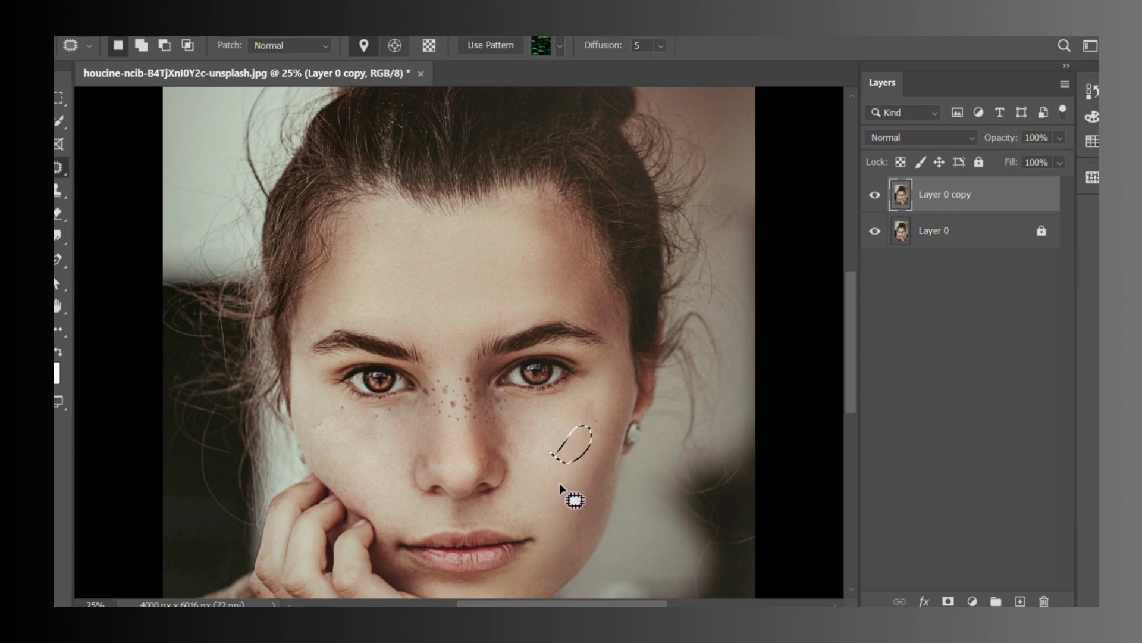
key(ctrl+d)
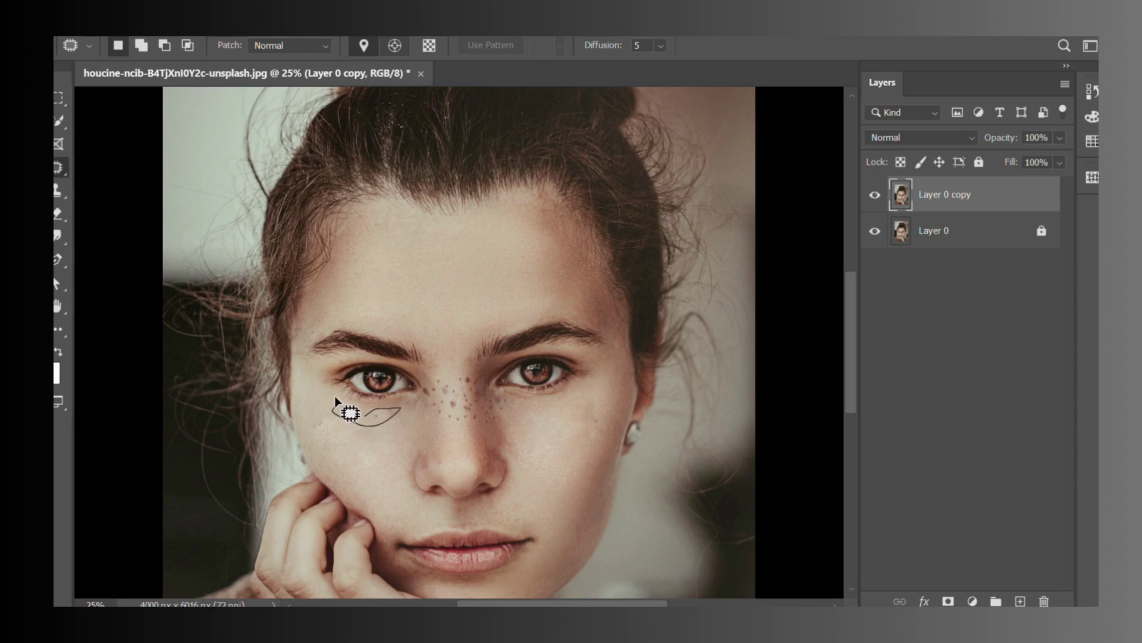
mouse_move(368, 419)
mouse_down()
mouse_move(376, 409)
mouse_move(369, 443)
mouse_up()
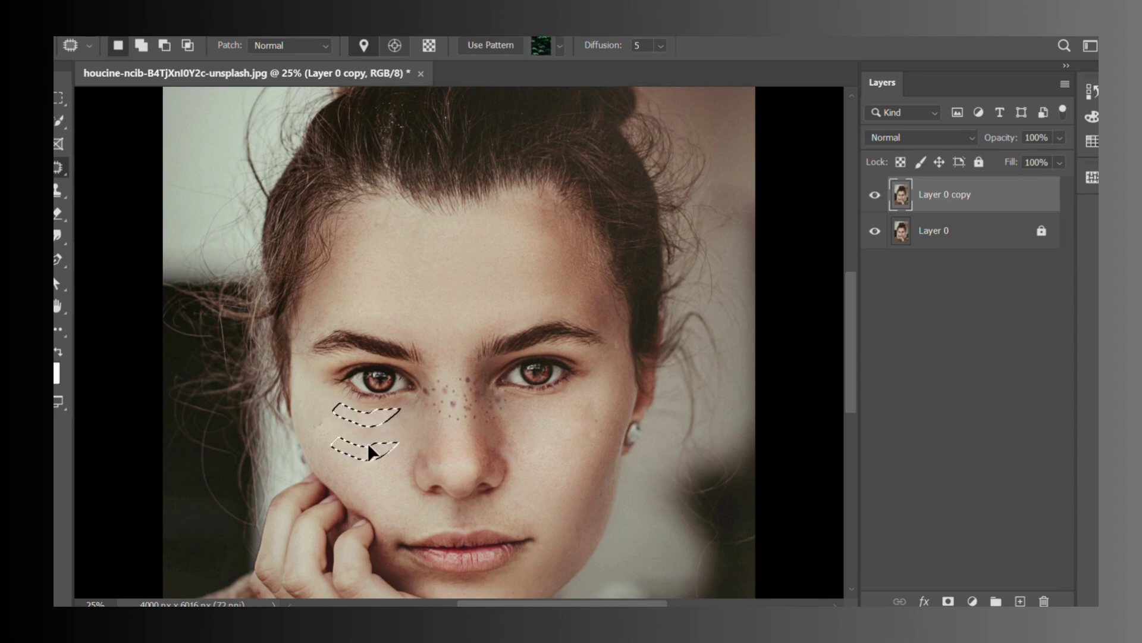
key(ctrl+d)
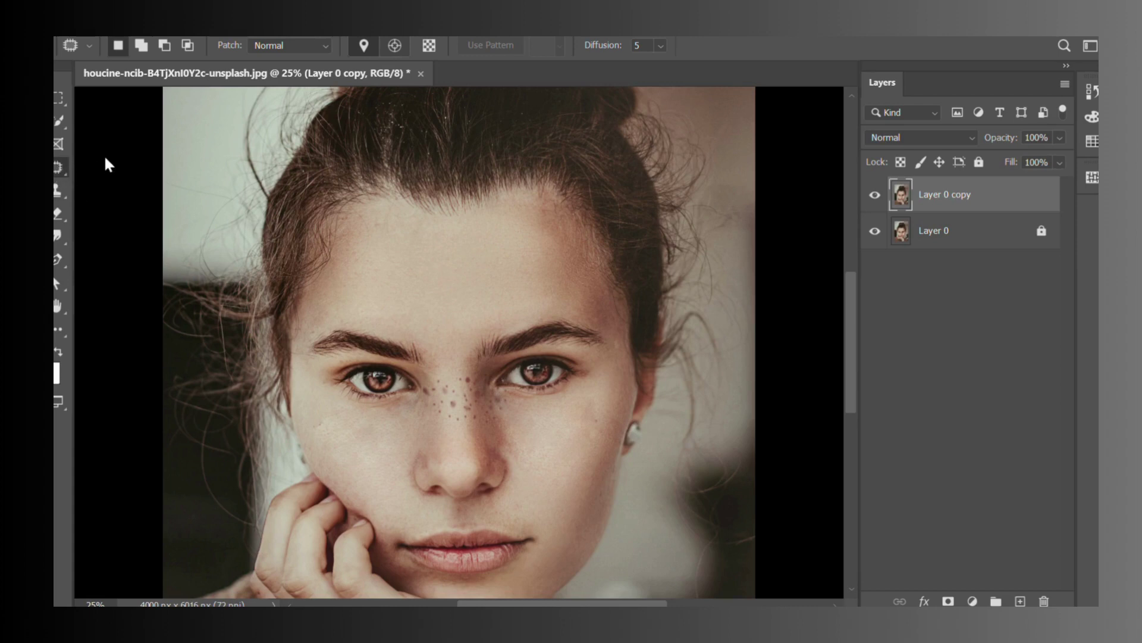
- Spot-heal the freckles between the eyes and along the nose bridge
key(shift+j)
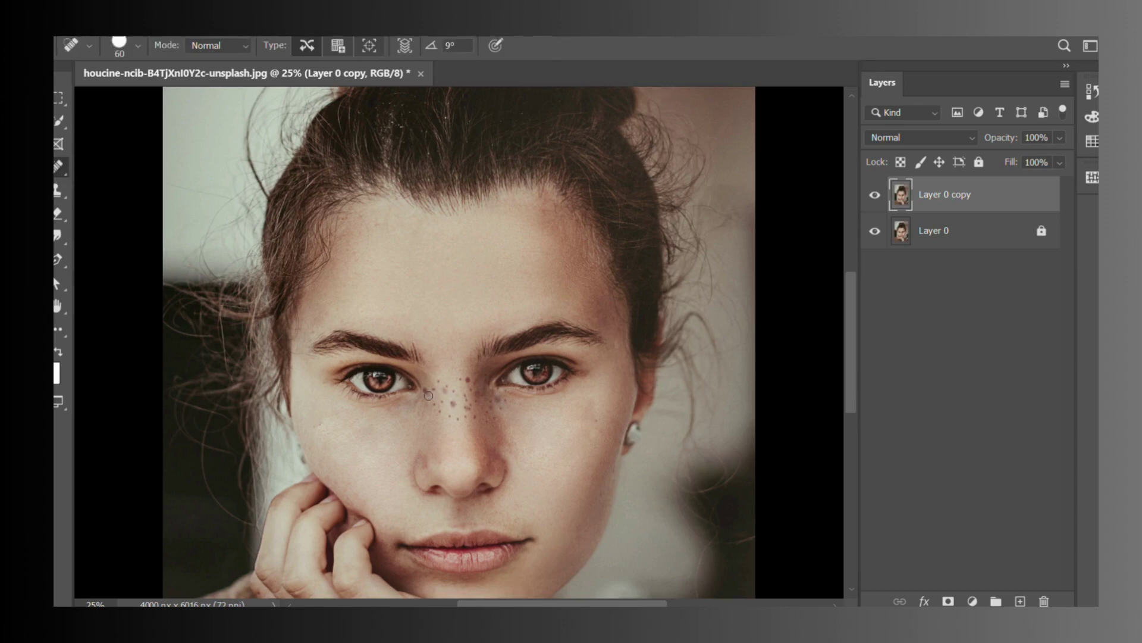
click(426, 389)
click(439, 381)
click(454, 402)
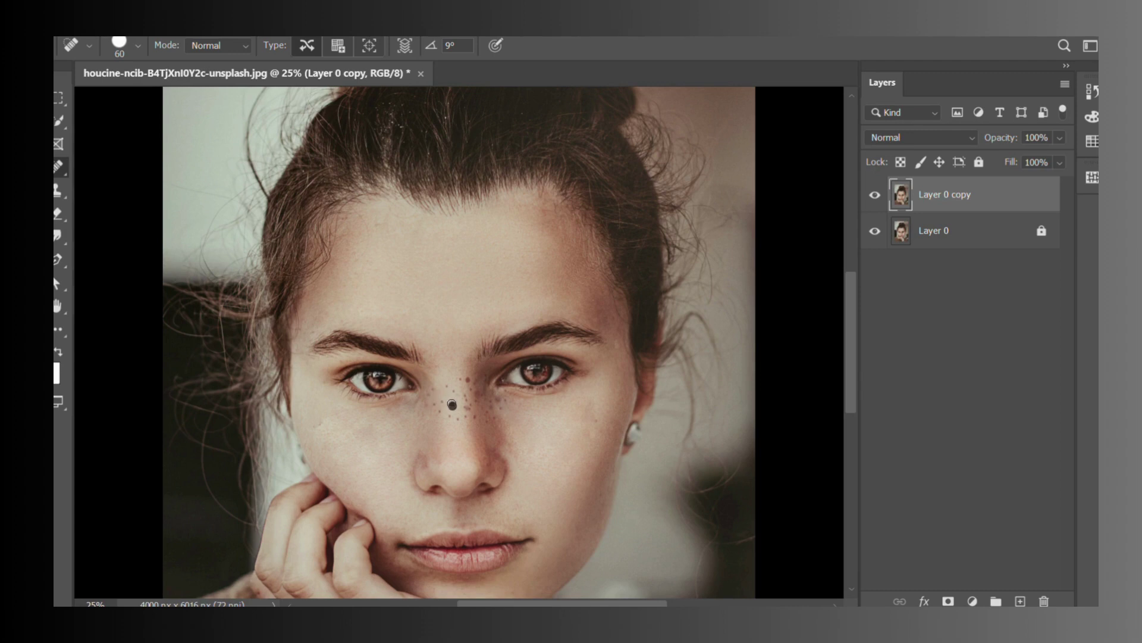
click(466, 379)
click(460, 380)
click(466, 407)
click(465, 399)
- Spot-heal the freckles across the nose and on either side of it
click(494, 412)
click(473, 417)
click(462, 417)
click(454, 416)
click(436, 411)
click(466, 405)
- Zoom in closer and spot-heal the small spots along the nose bridge
key(ctrl+plus)
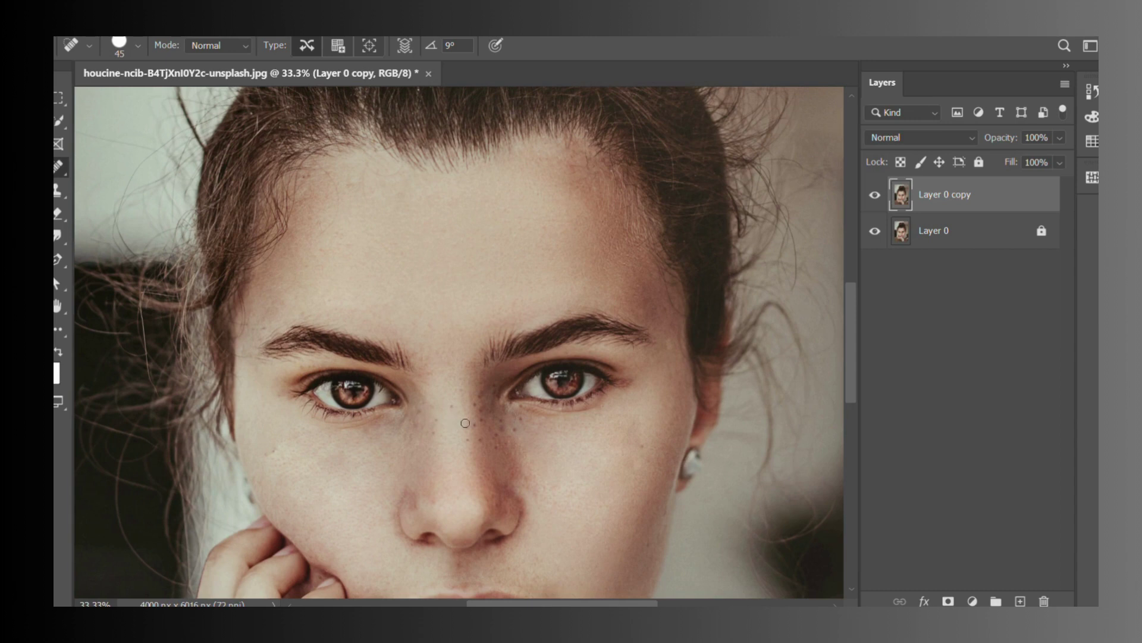
click(479, 391)
click(485, 410)
click(480, 391)
click(483, 408)
- Heal leftover spots beside the nose, under the eye and on the right cheek, then zoom out
click(418, 424)
click(465, 429)
click(499, 430)
click(482, 417)
click(522, 417)
click(488, 430)
drag(851, 333, 845, 365)
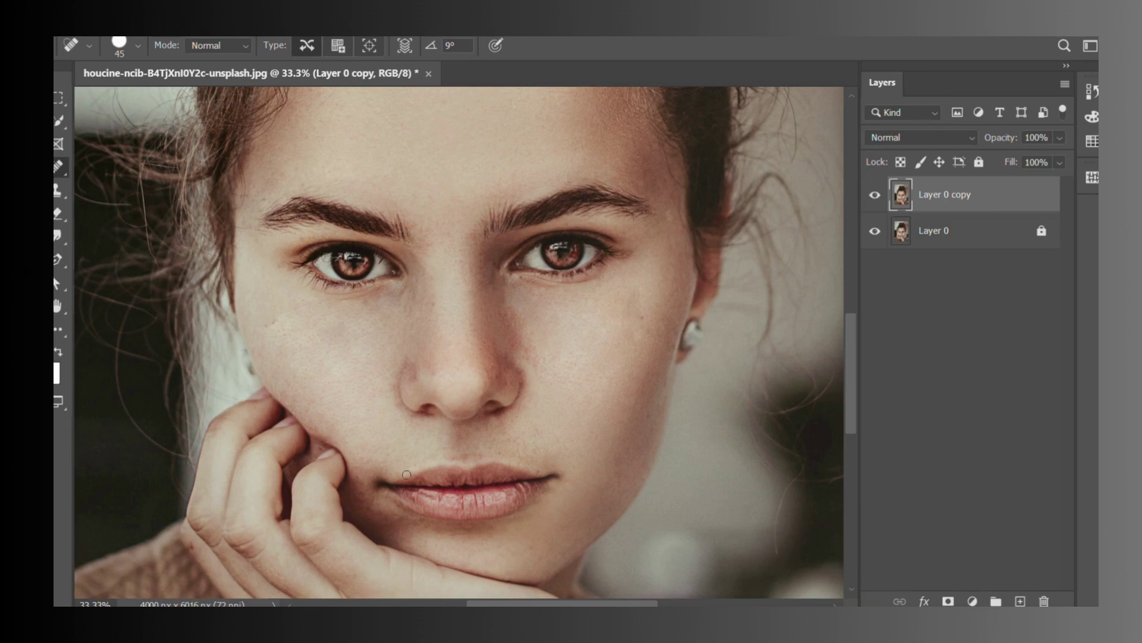
key(ctrl+minus)
key(ctrl+minus)
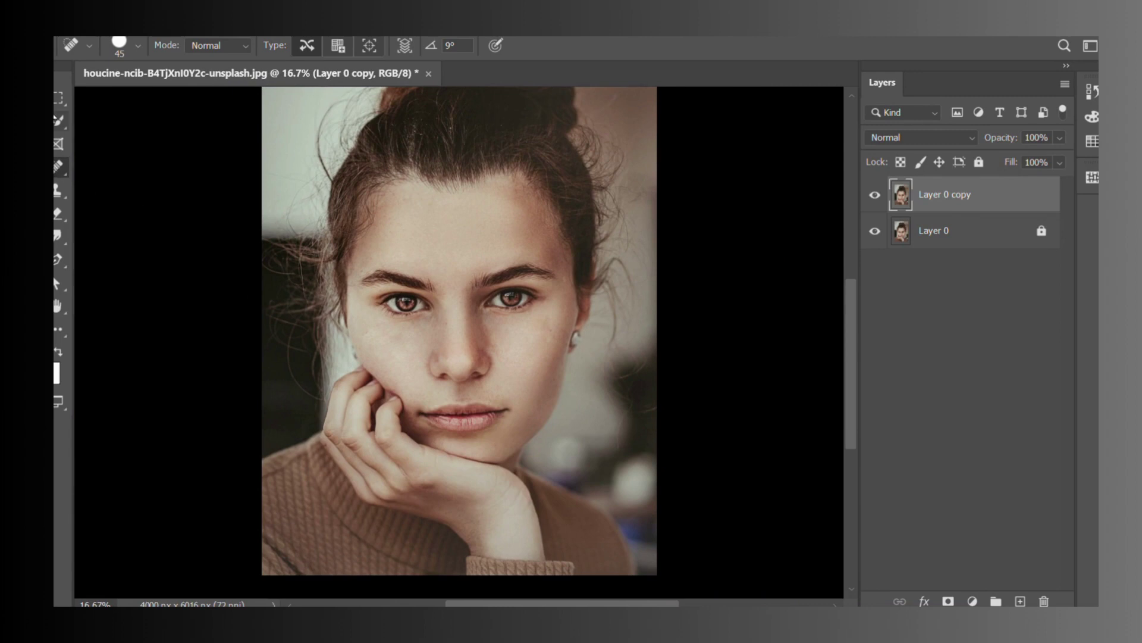
- Quick-select the face and hand, subtract the sweater shoulder, and copy them onto Layer 1
click(59, 121)
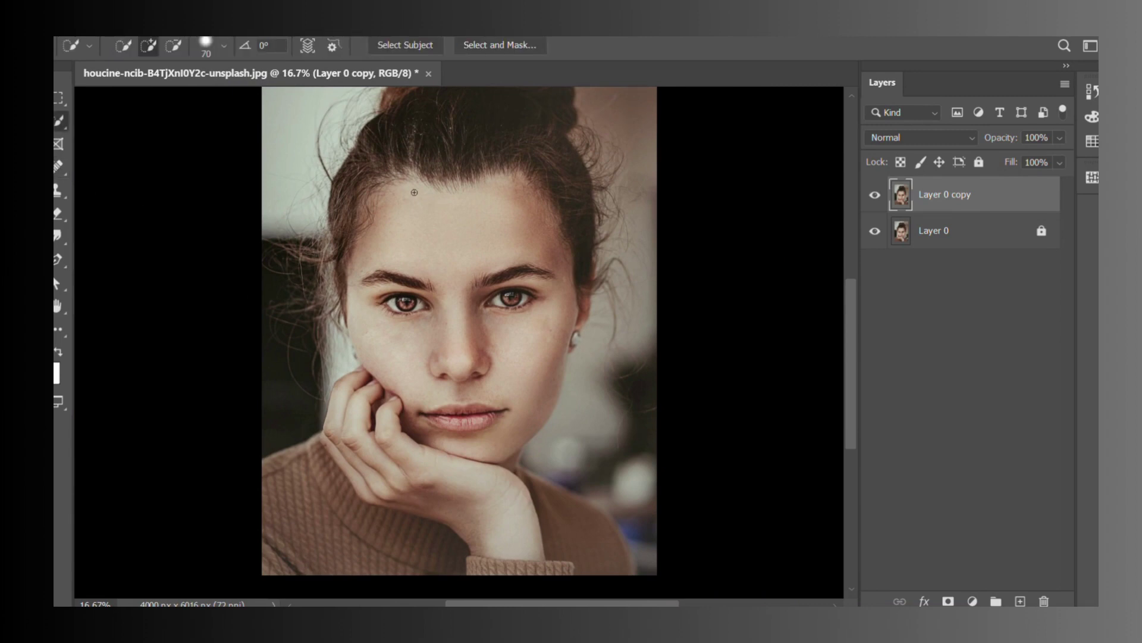
mouse_move(409, 182)
mouse_down()
mouse_move(483, 312)
mouse_move(436, 493)
mouse_move(446, 502)
mouse_up()
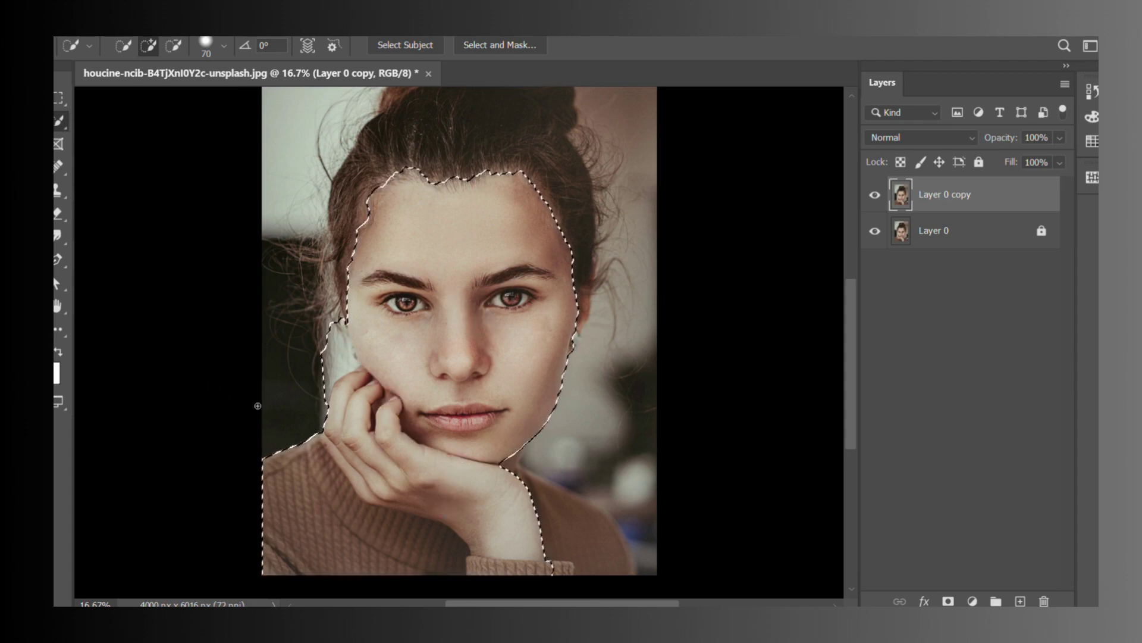
key(alt)
mouse_move(260, 467)
mouse_down()
mouse_move(287, 565)
mouse_move(394, 569)
mouse_up()
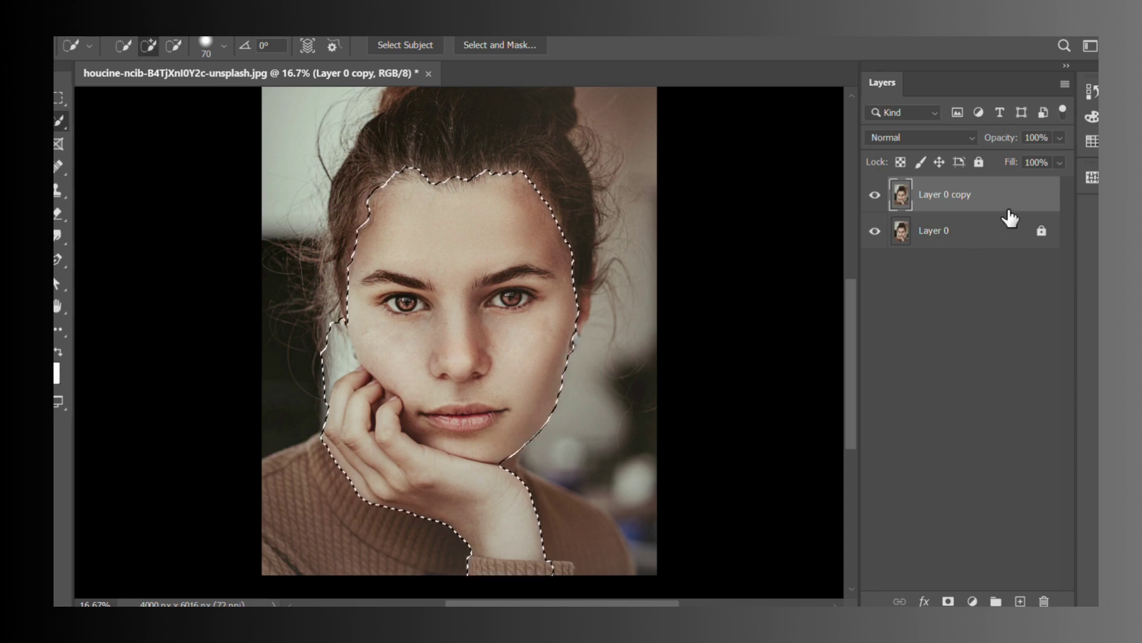
key(ctrl+shift+alt+n)
key(ctrl+d)
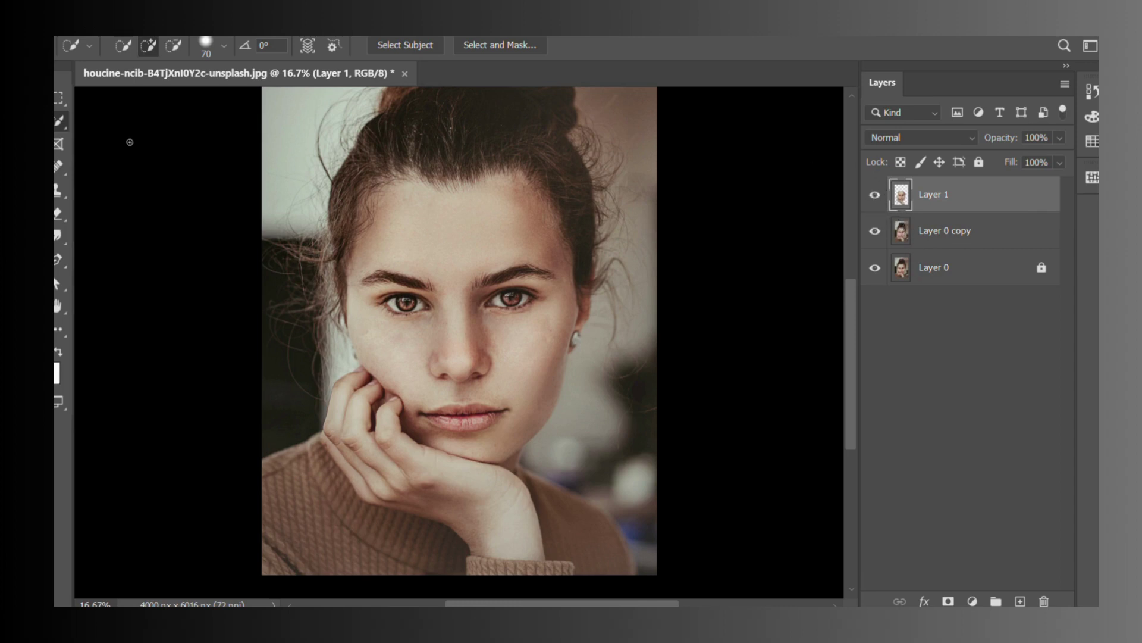
- Compare with the Move and Eyedropper tools, then undo Layer 1 to restore the face selection
key(v)
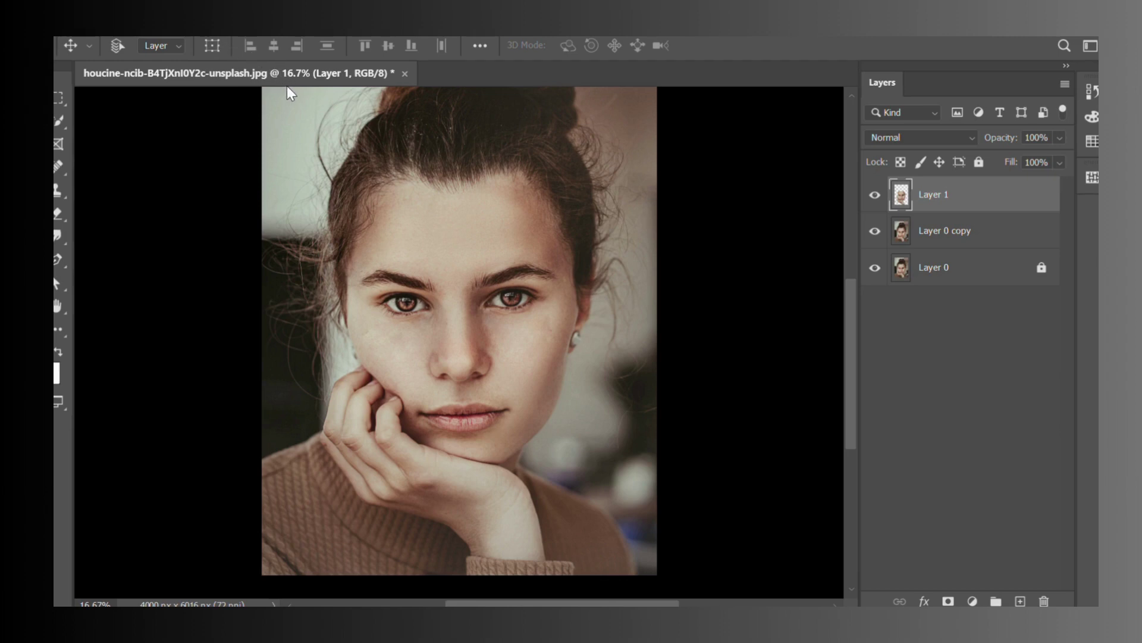
key(i)
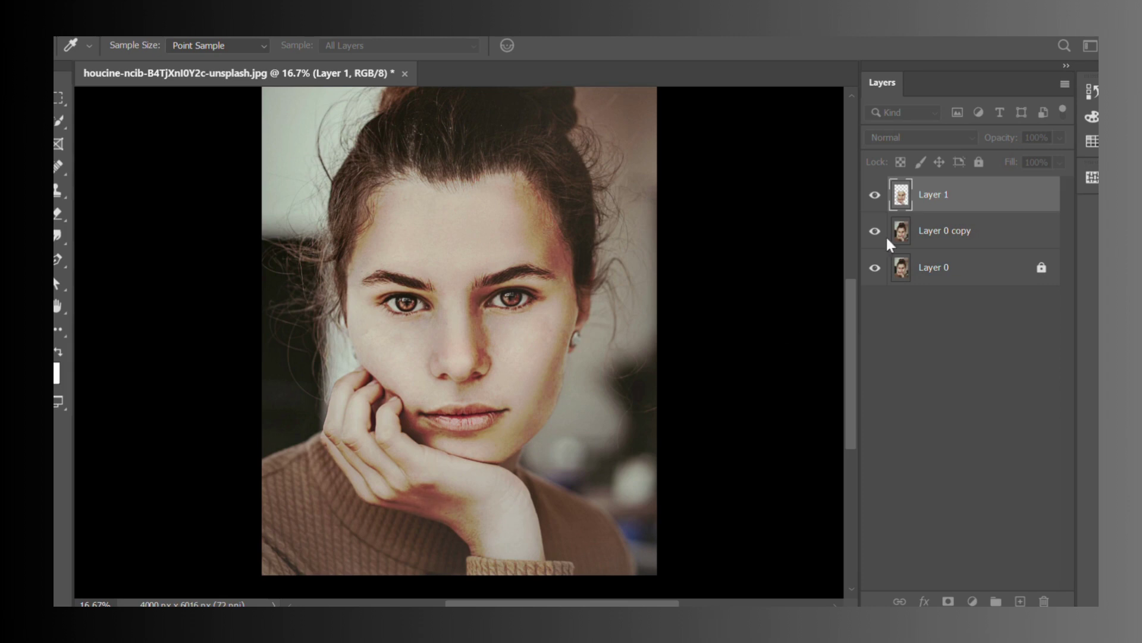
key(v)
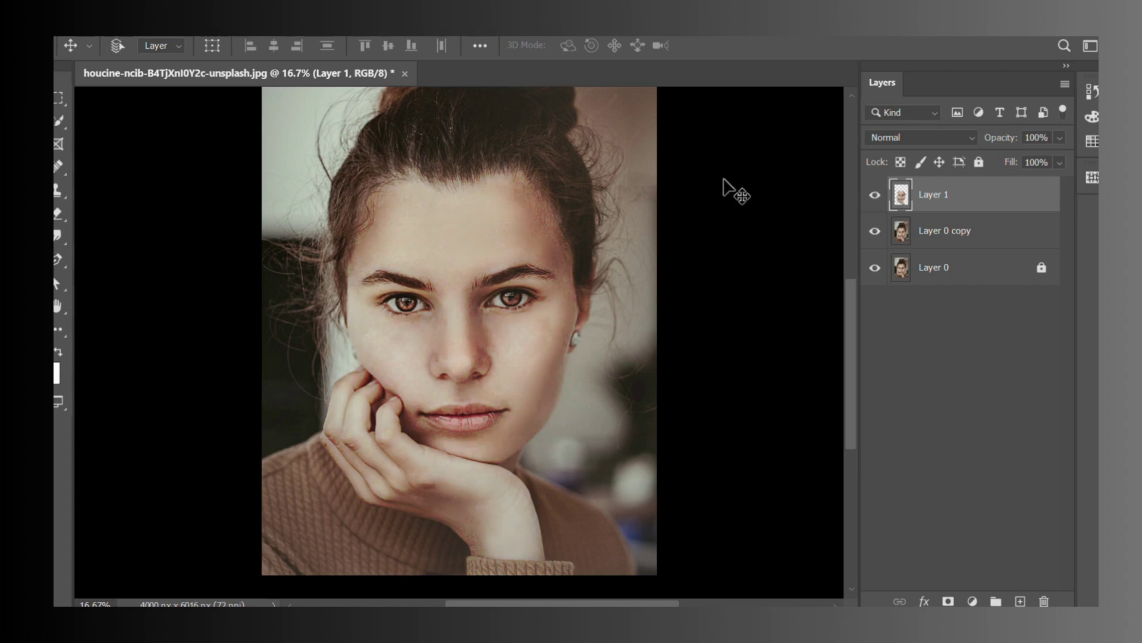
key(ctrl+z)
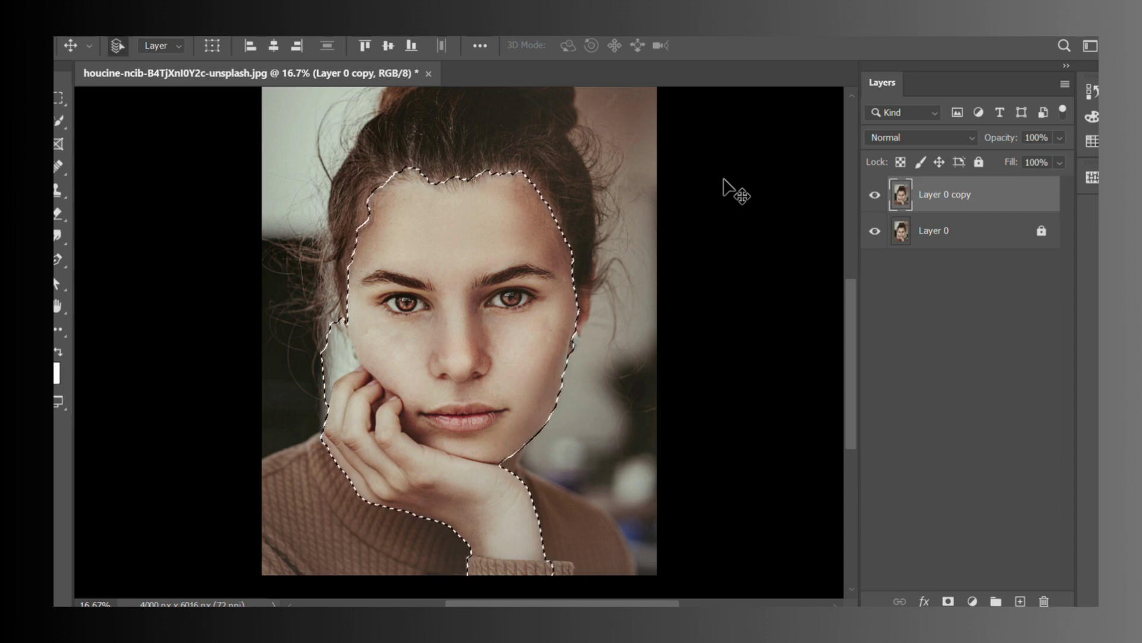
- Copy the selected face to a new layer and merge the retouch into Layer 1 above Layer 0
key(ctrl+j)
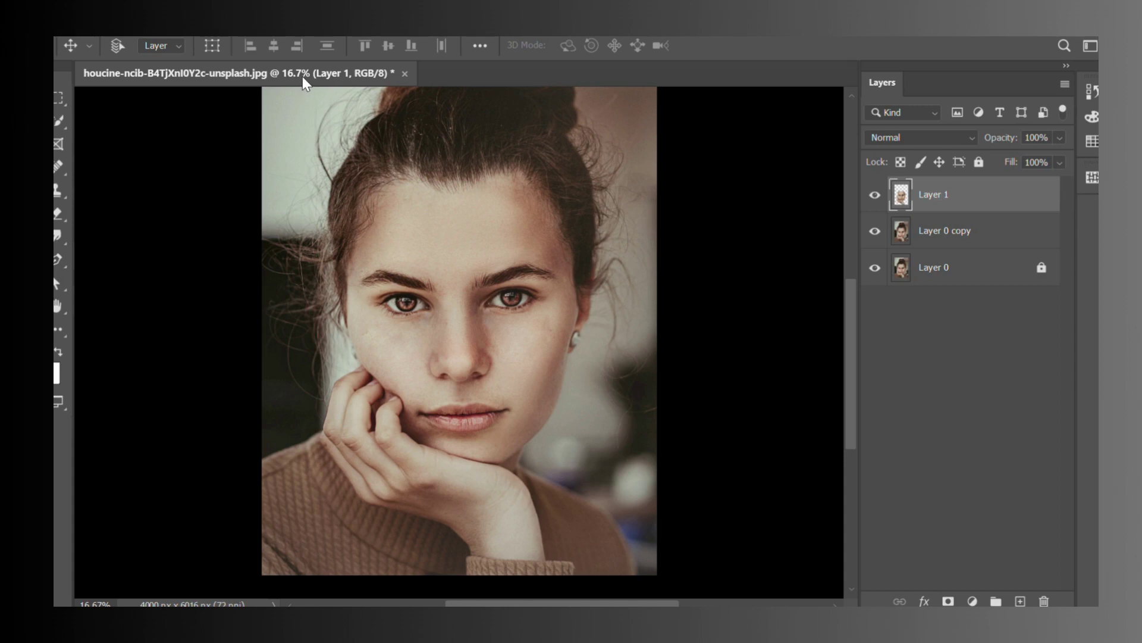
key(i)
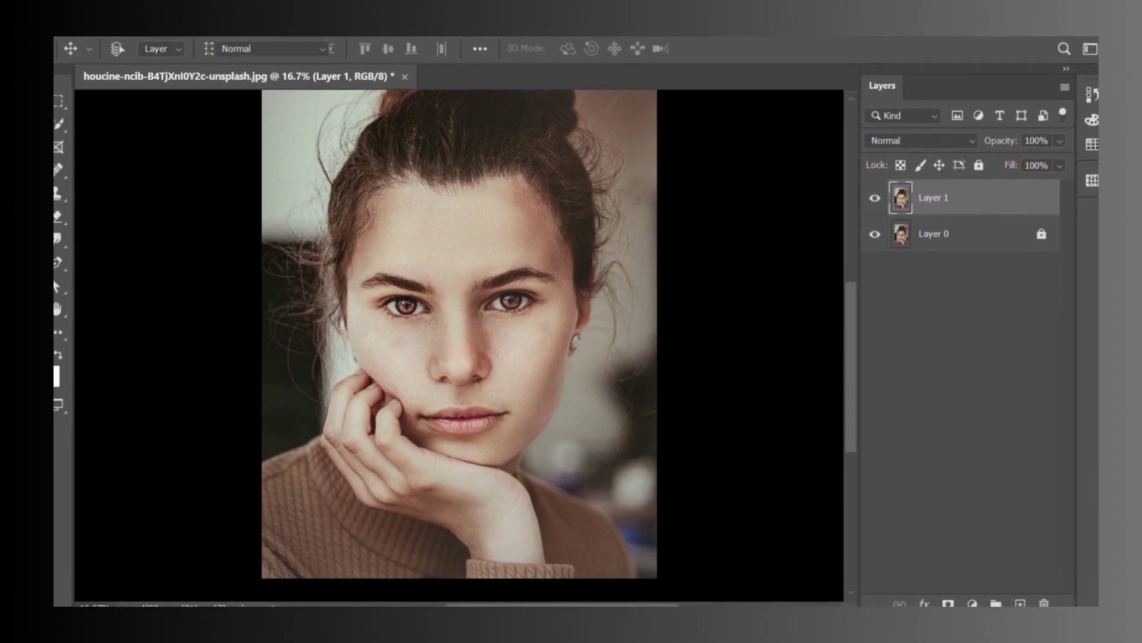
- Set up a 200 px brush, undo a trial eyebrow stroke, and lower opacity to 15%
key(b)
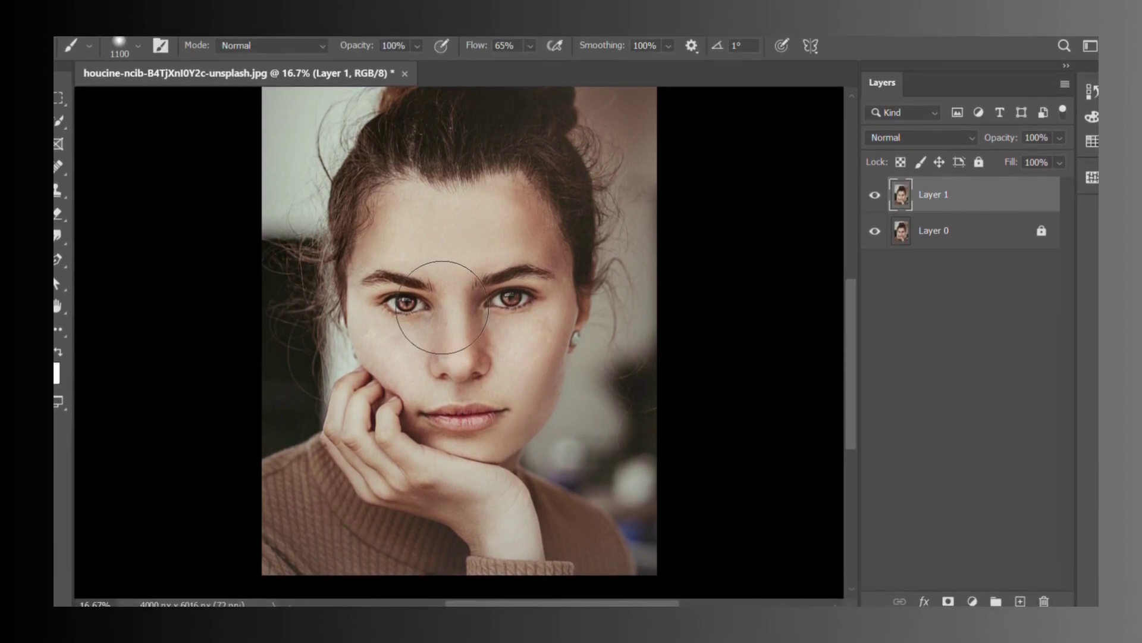
key(bracketleft)
key(bracketleft)
key(bracketleft)
key(bracketleft)
key(bracketleft)
key(bracketleft)
key(bracketleft)
drag(429, 284, 357, 280)
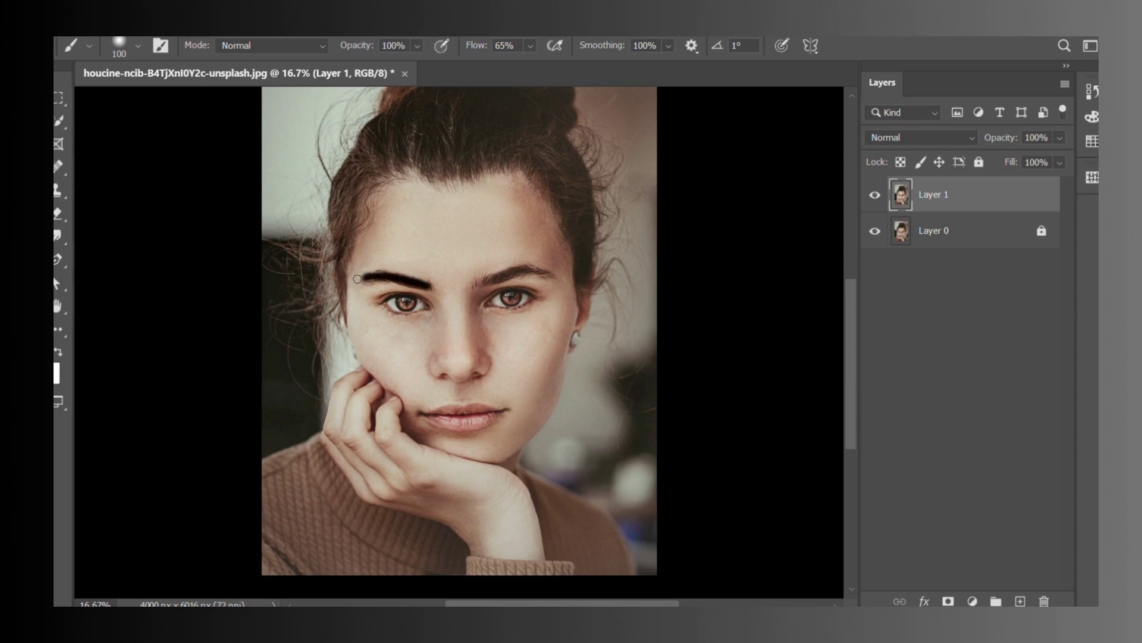
key(ctrl+z)
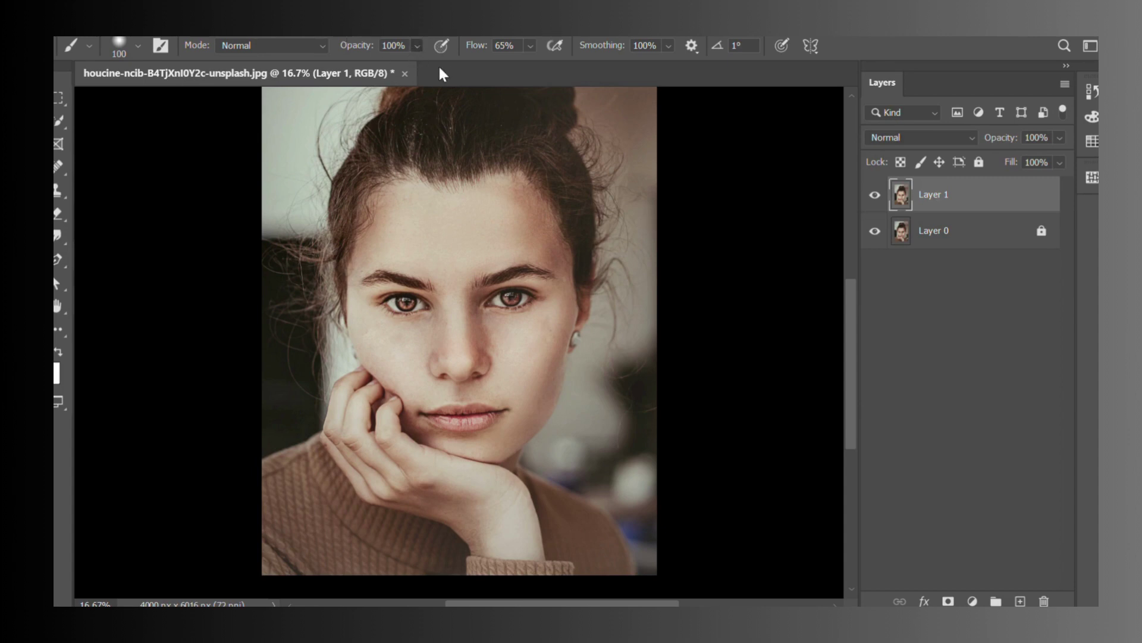
key(5)
key(4)
- Sample a skin tone and paint it softly over the blotchy skin on Layer 1
key(i)
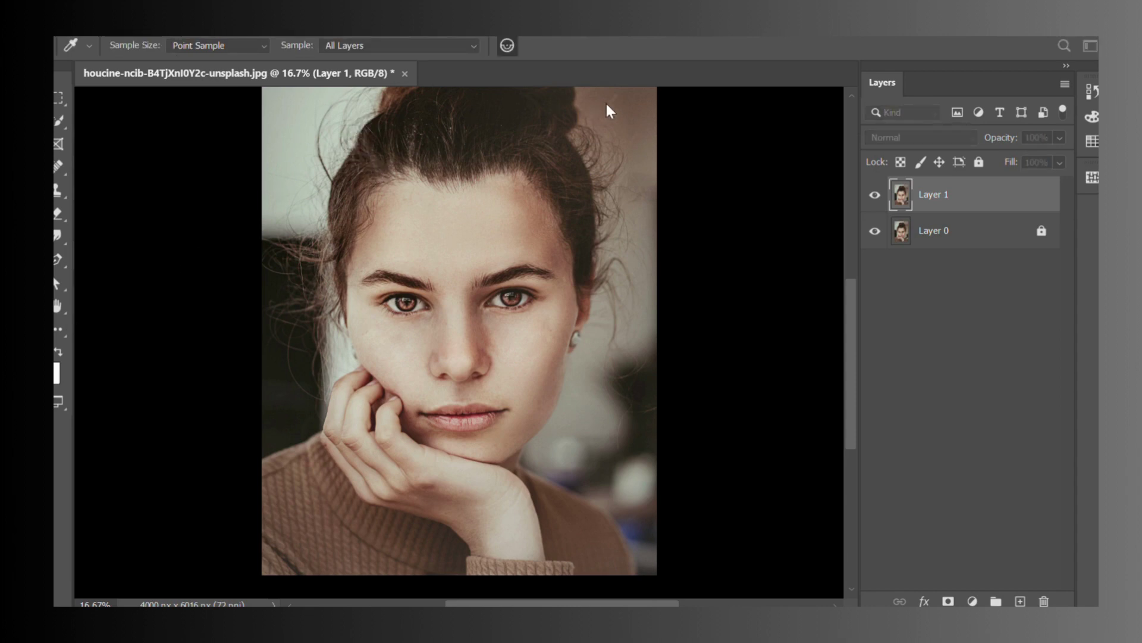
key(b)
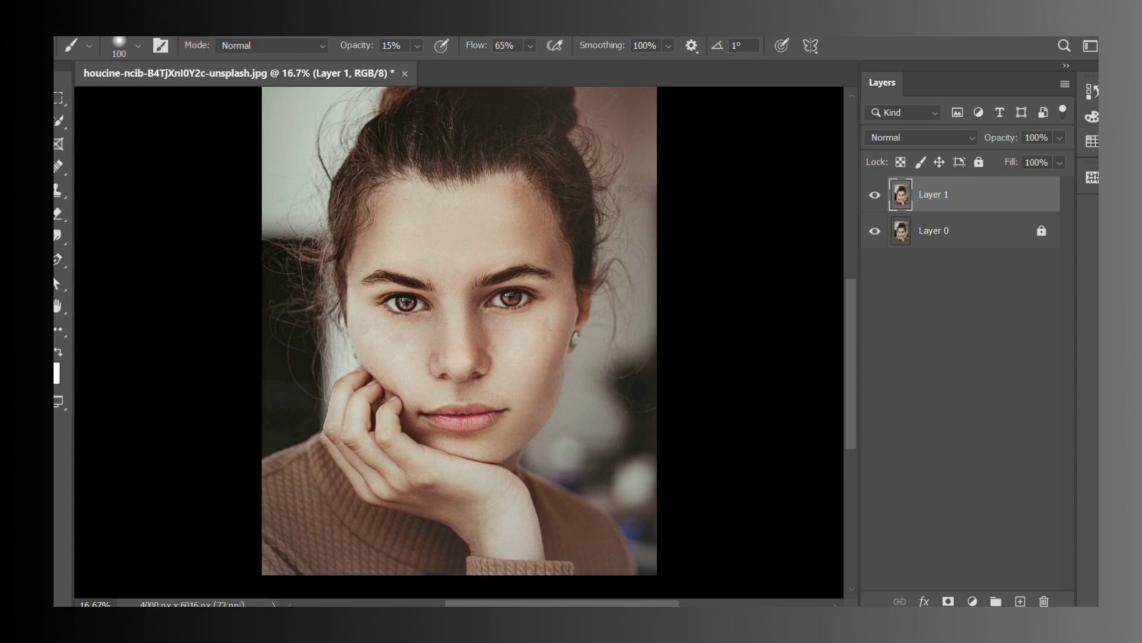
key(v)
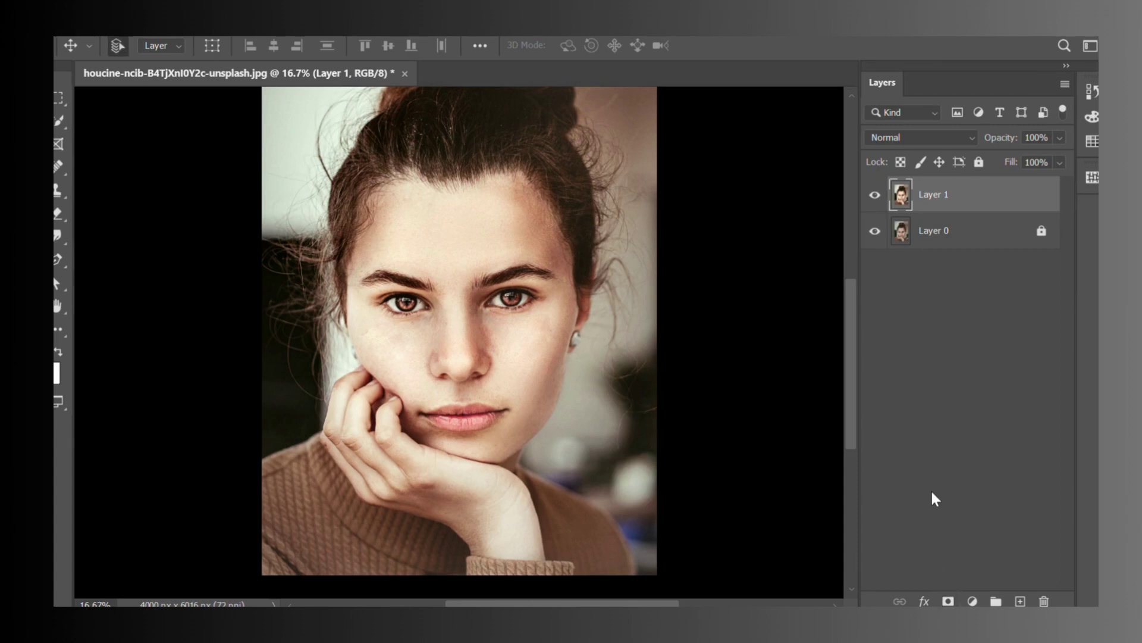
key(ctrl+j)
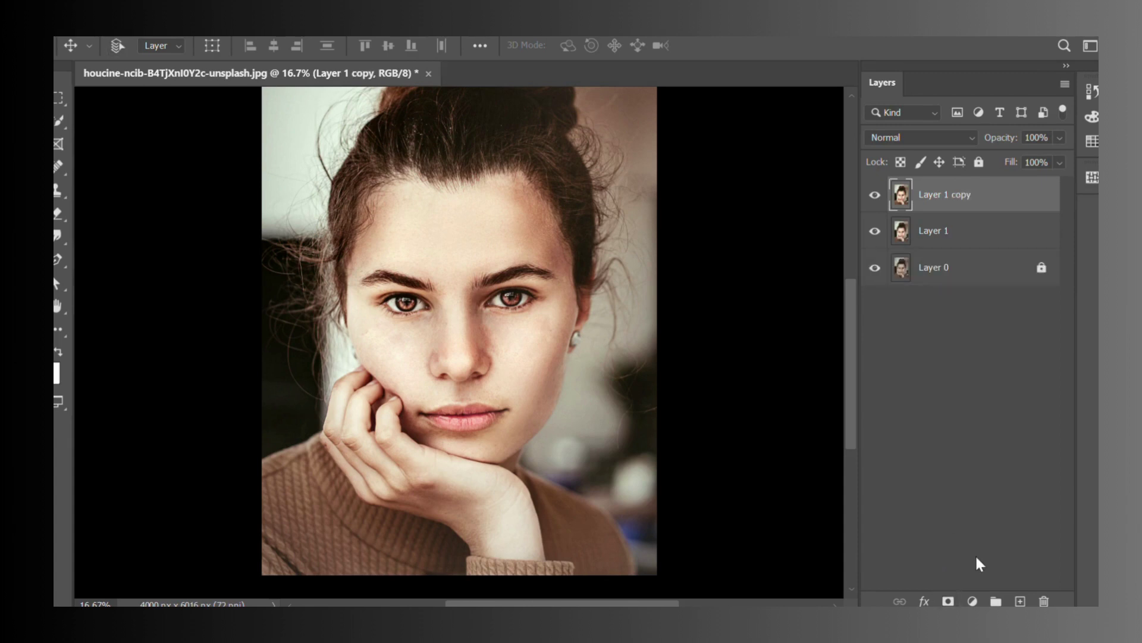
click(950, 600)
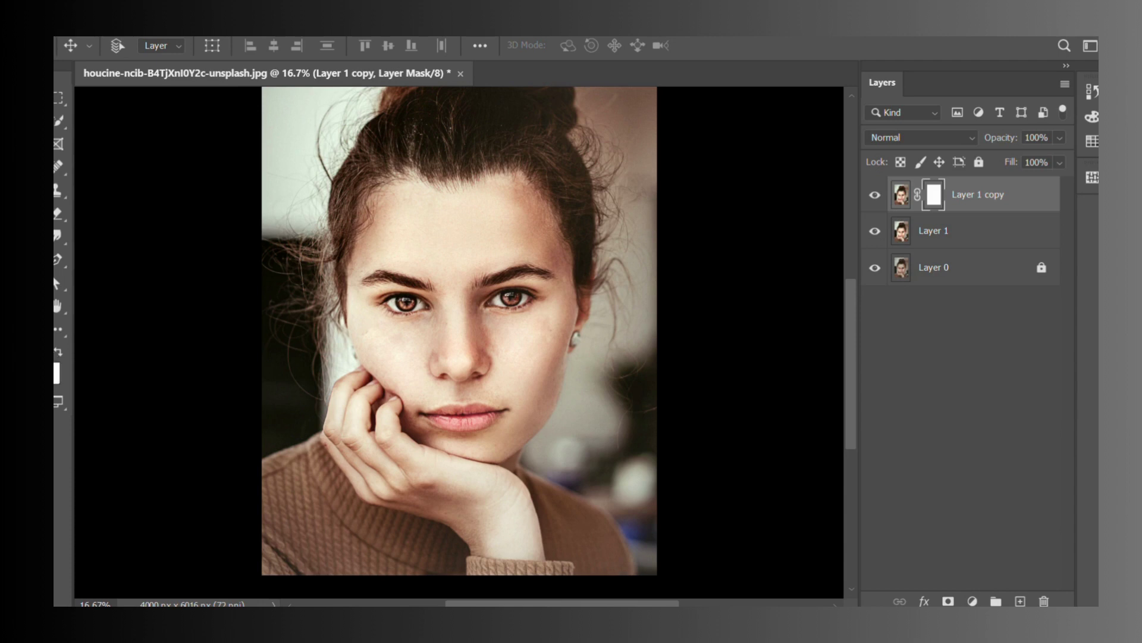
key(b)
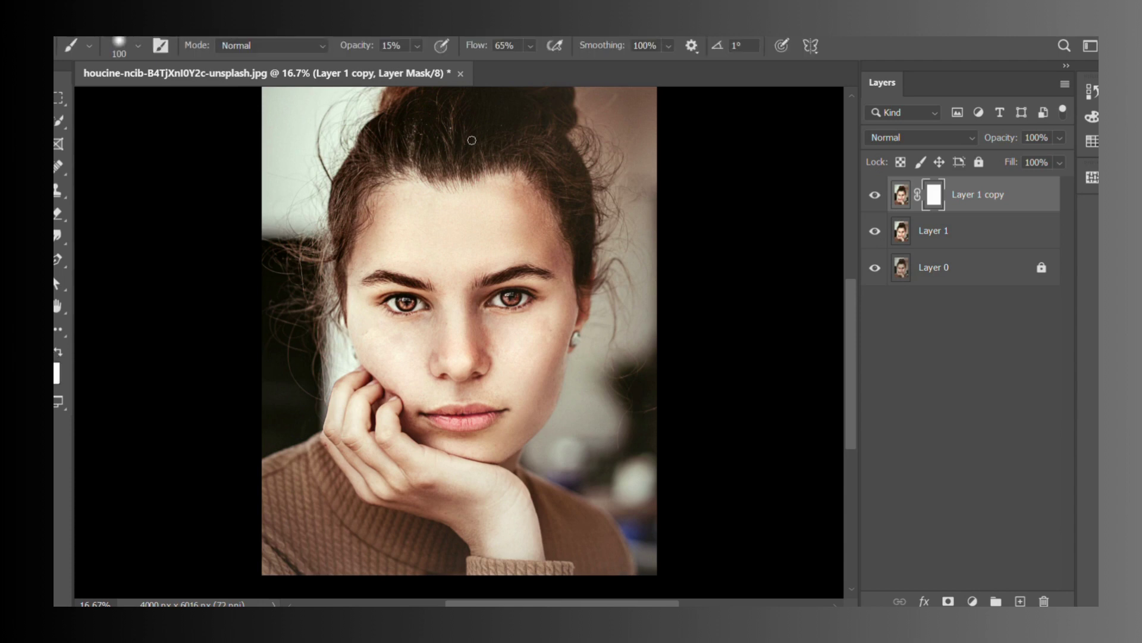
key(bracketright)
key(bracketright)
key(bracketright)
drag(1004, 194, 1049, 602)
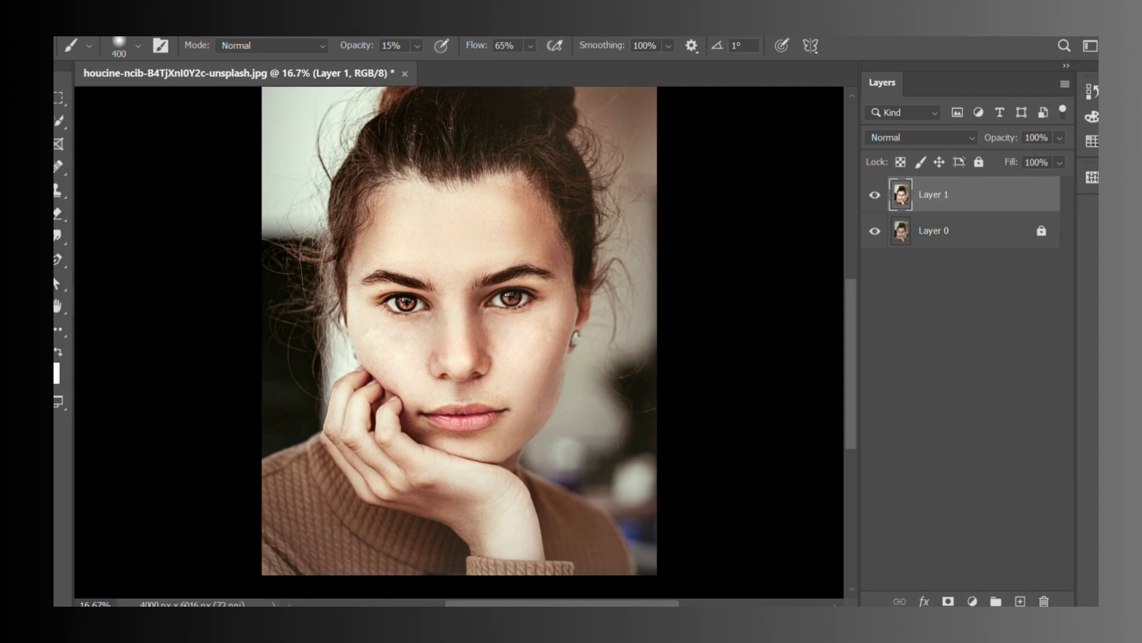
- Sample a skin colour and brush it at 41% opacity along the hairline and temples
key(i)
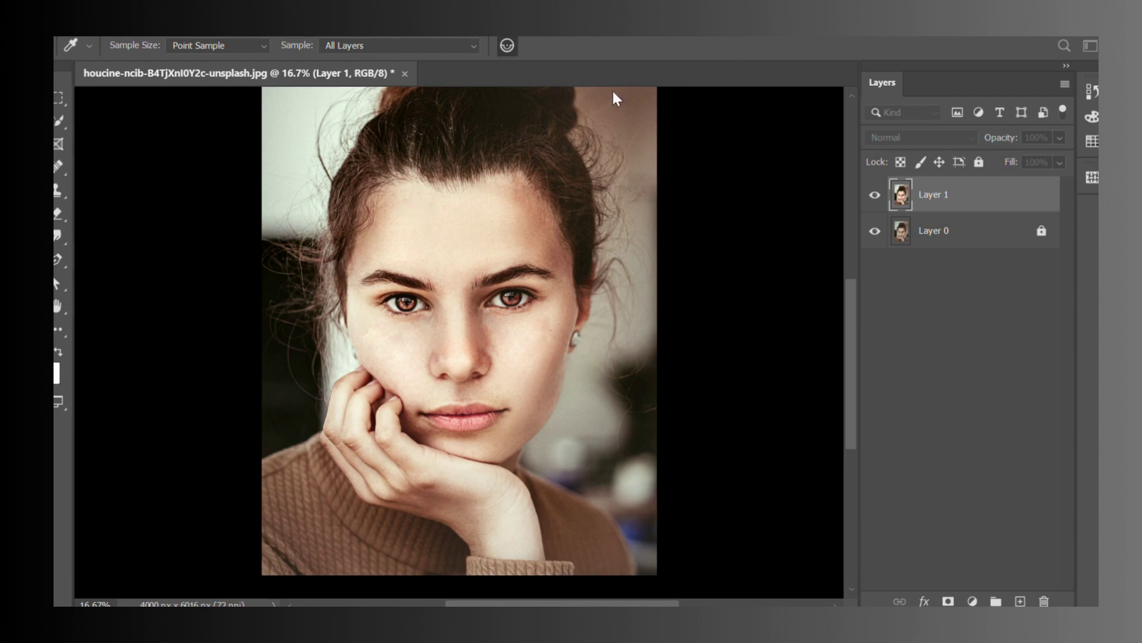
key(b)
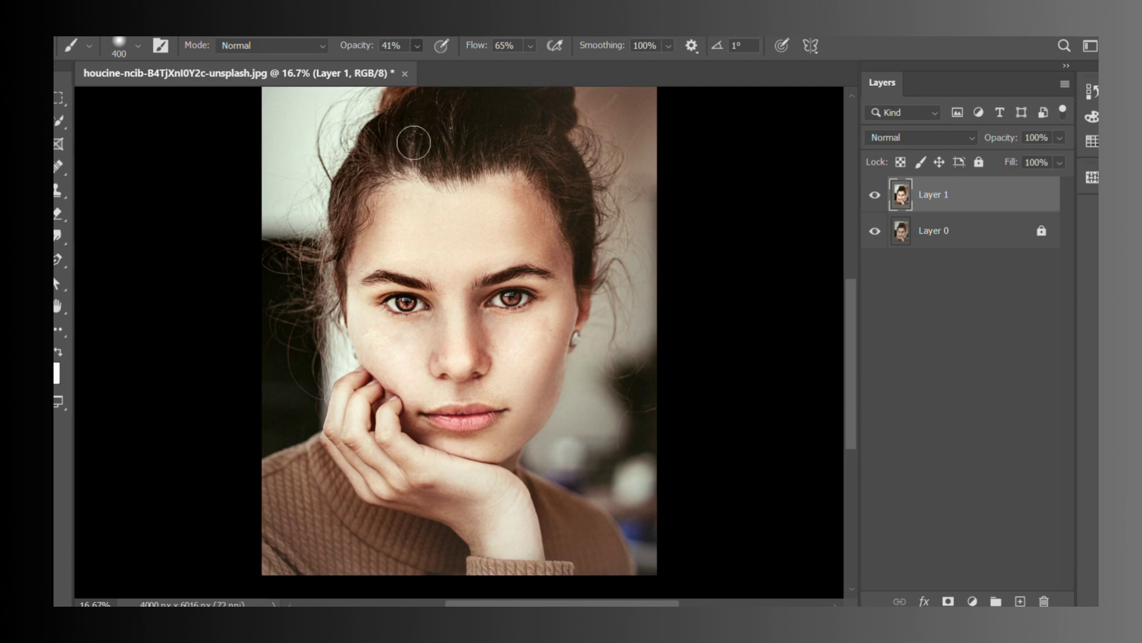
key(4)
key(1)
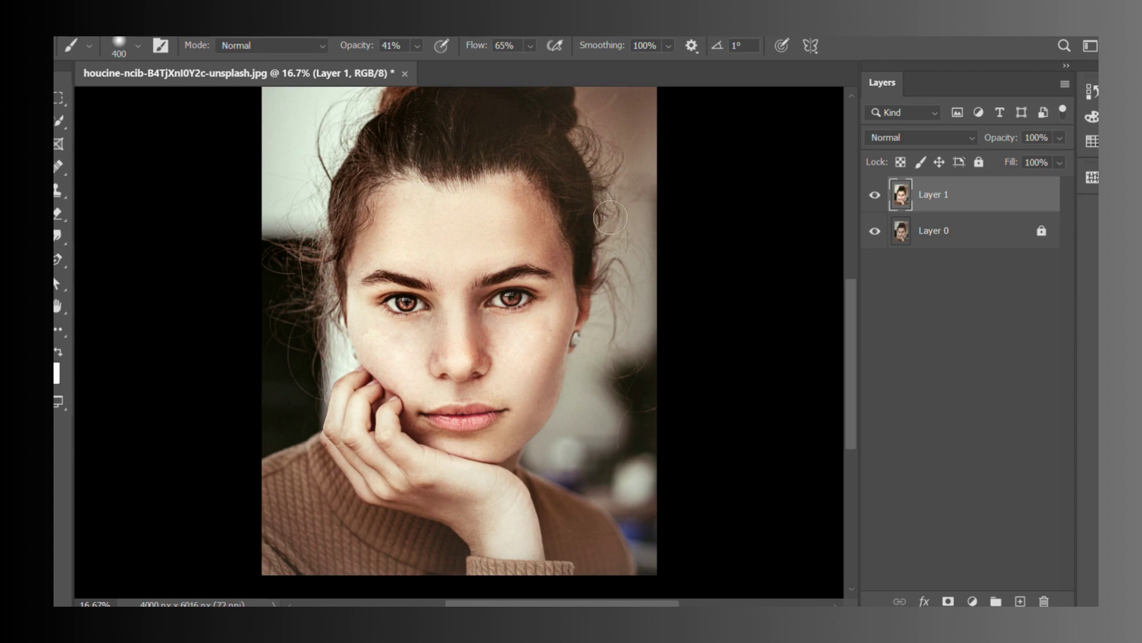
drag(840, 346, 844, 314)
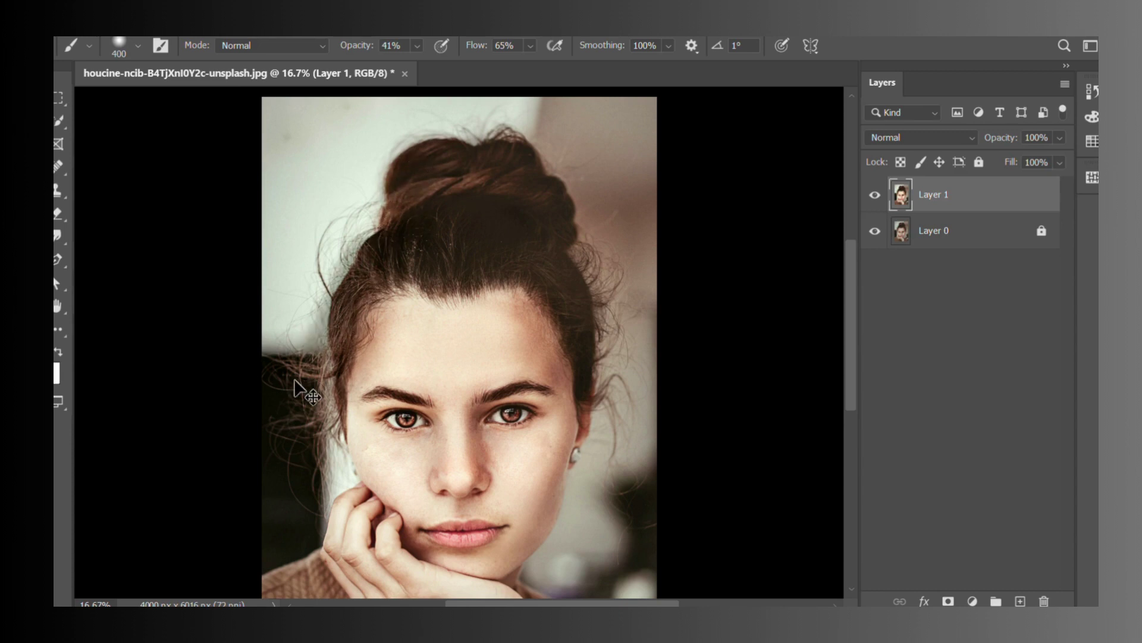
- Discard the duplicated Layer 1 copy and set the Dodge tool to Midtones at 6% exposure
key(ctrl+j)
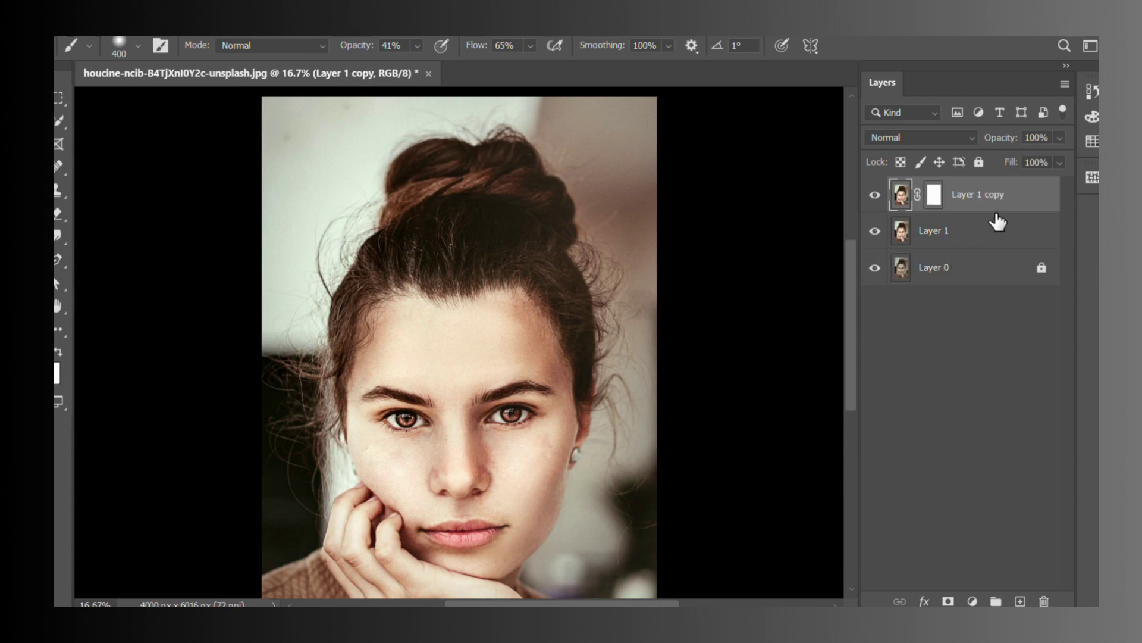
mouse_move(997, 196)
mouse_down()
mouse_move(1018, 518)
mouse_move(1044, 601)
mouse_up()
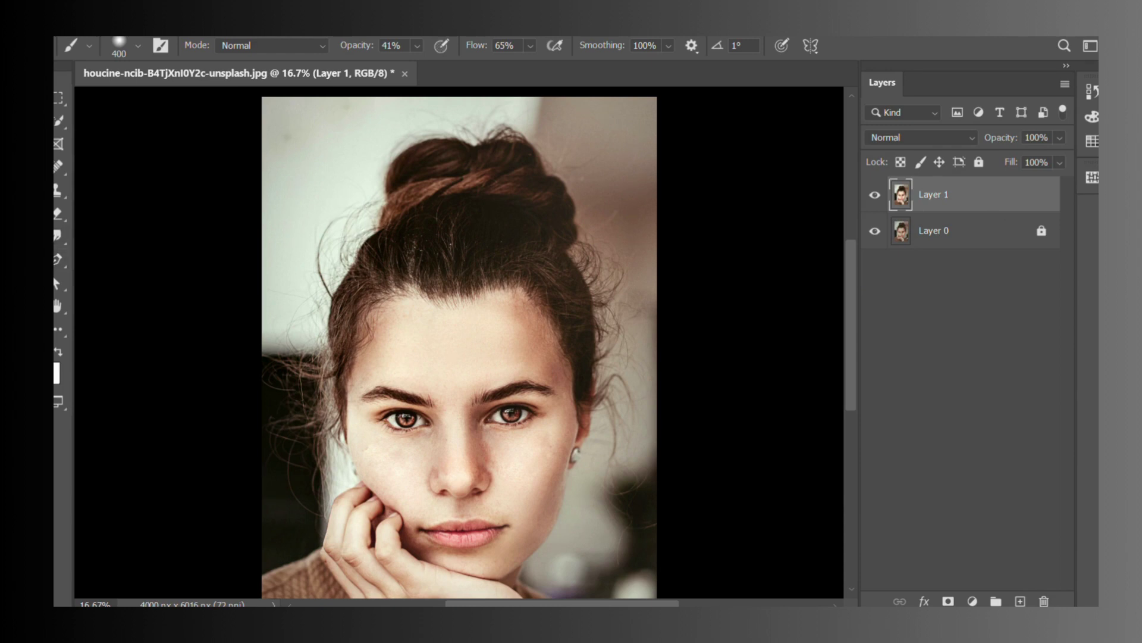
key(o)
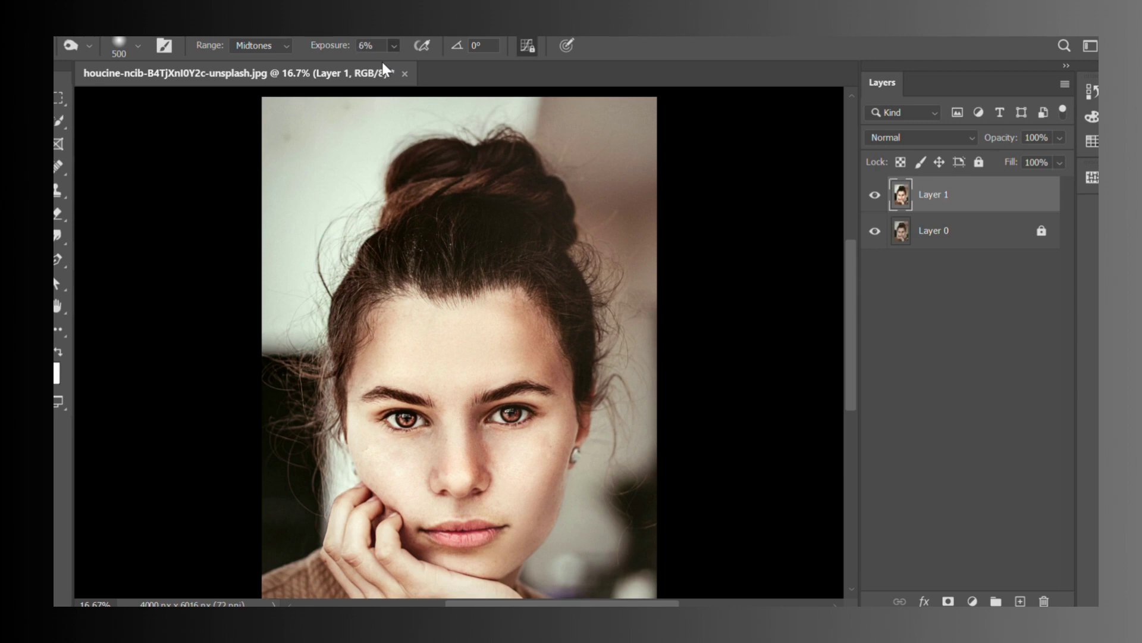
- Dodge the right jaw, chin, left jaw and resting hand lightly at 6% exposure
drag(599, 541, 574, 502)
mouse_move(543, 569)
mouse_down()
mouse_move(405, 543)
mouse_move(369, 492)
mouse_move(617, 392)
mouse_up()
drag(848, 316, 846, 379)
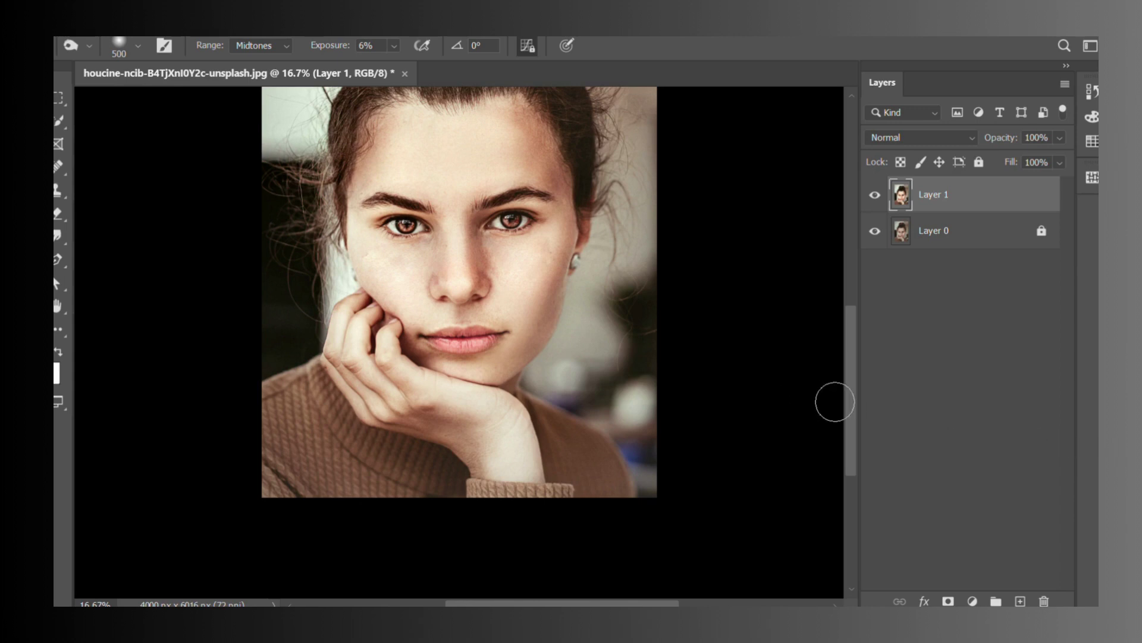
scroll(843, 373, up, 1)
scroll(843, 357, up, 3)
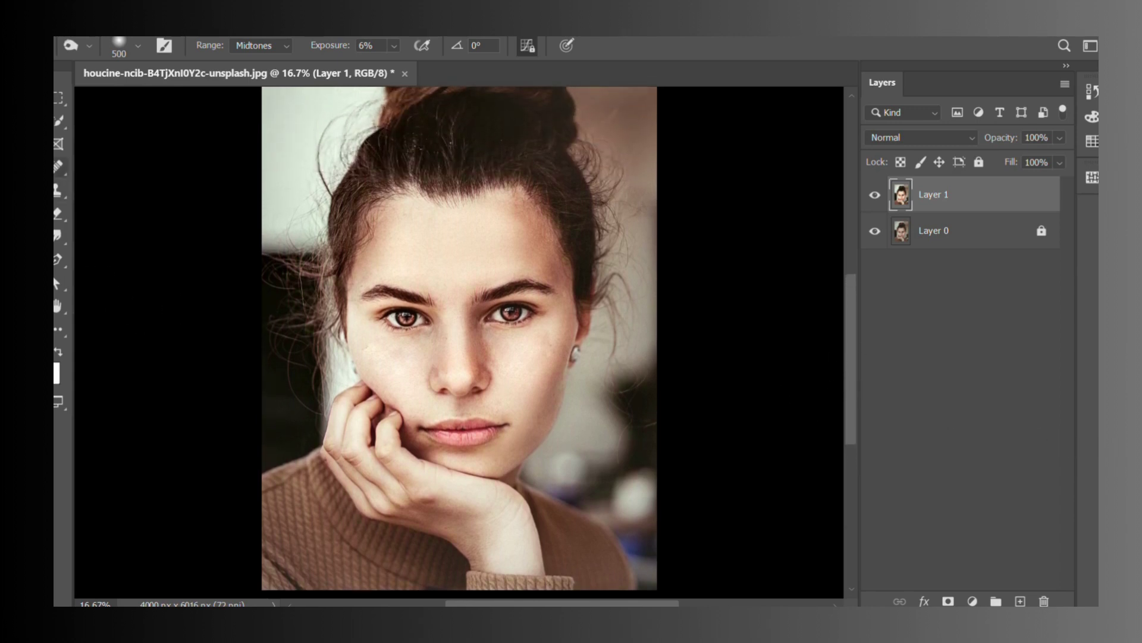
key(v)
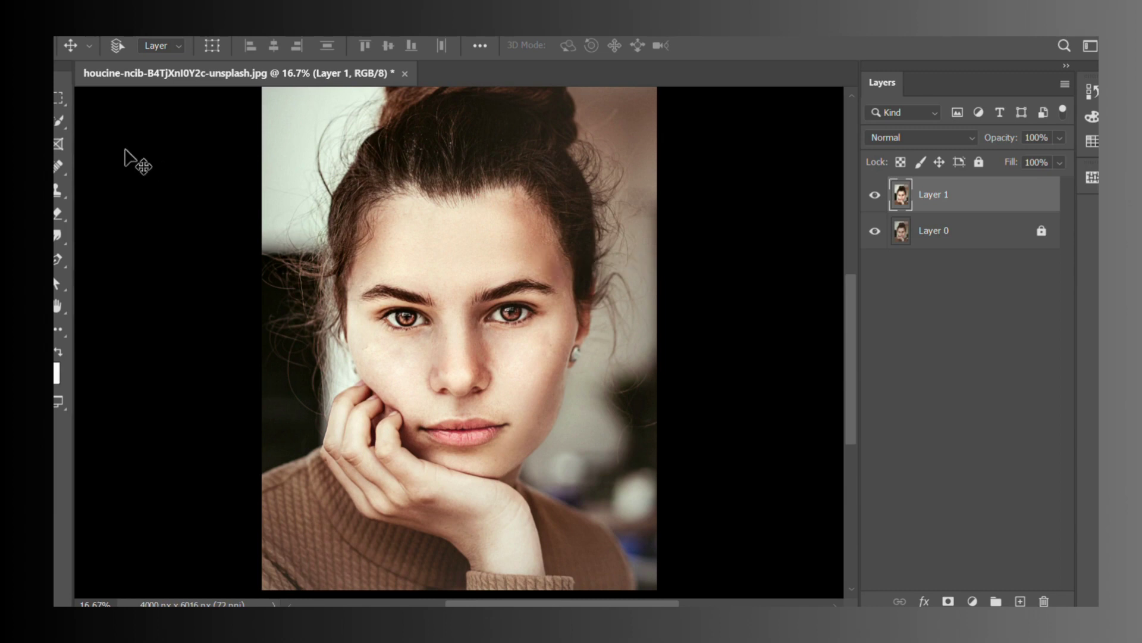
- Quick-select the forehead, whole face and hair with a size-600 brush
click(59, 120)
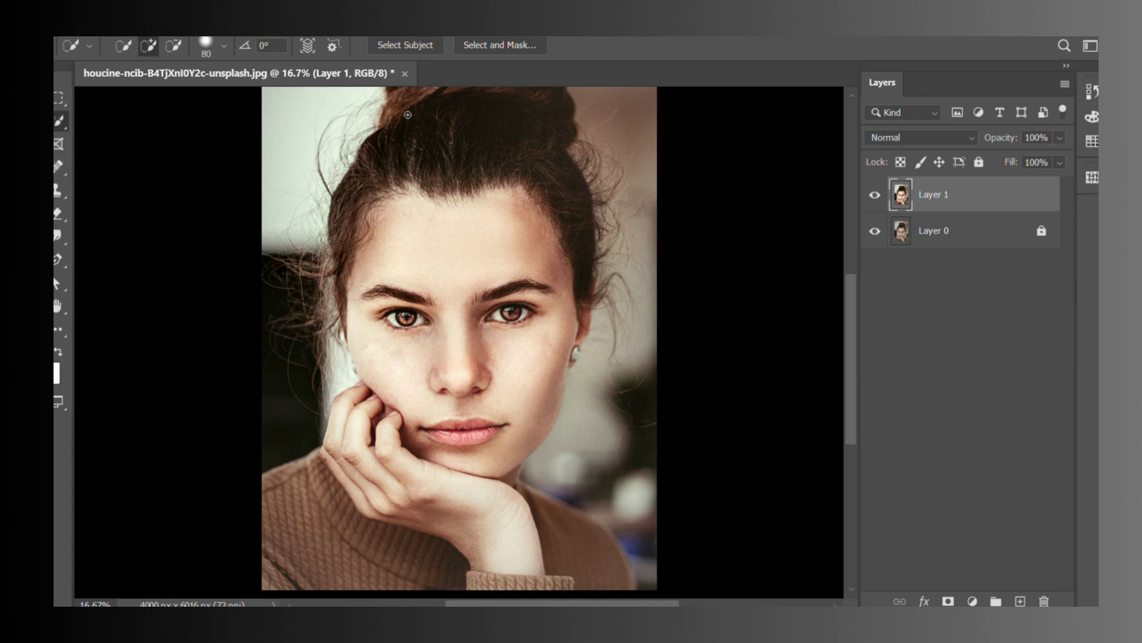
key(bracketright)
key(bracketright)
click(420, 242)
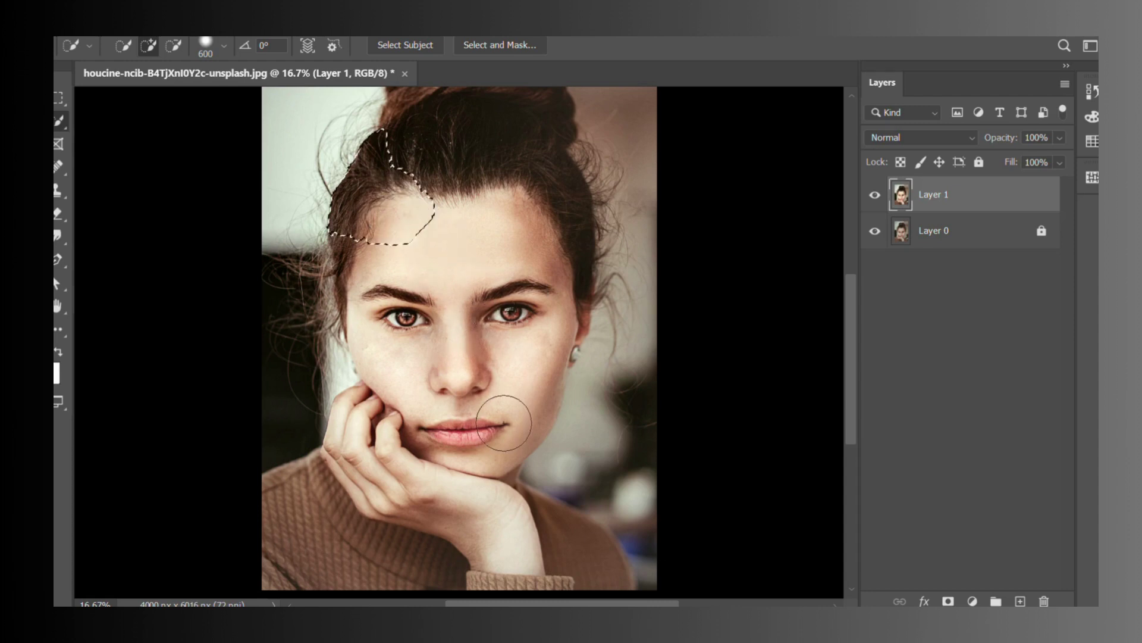
mouse_move(485, 210)
mouse_down()
mouse_move(457, 231)
mouse_move(474, 242)
mouse_up()
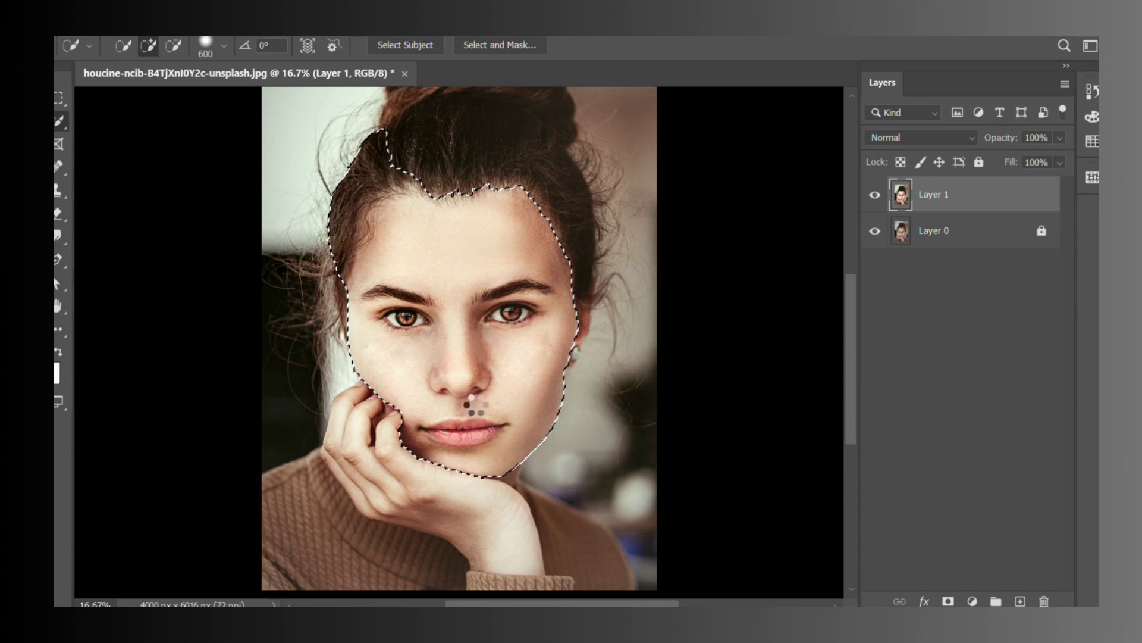
drag(468, 533, 380, 477)
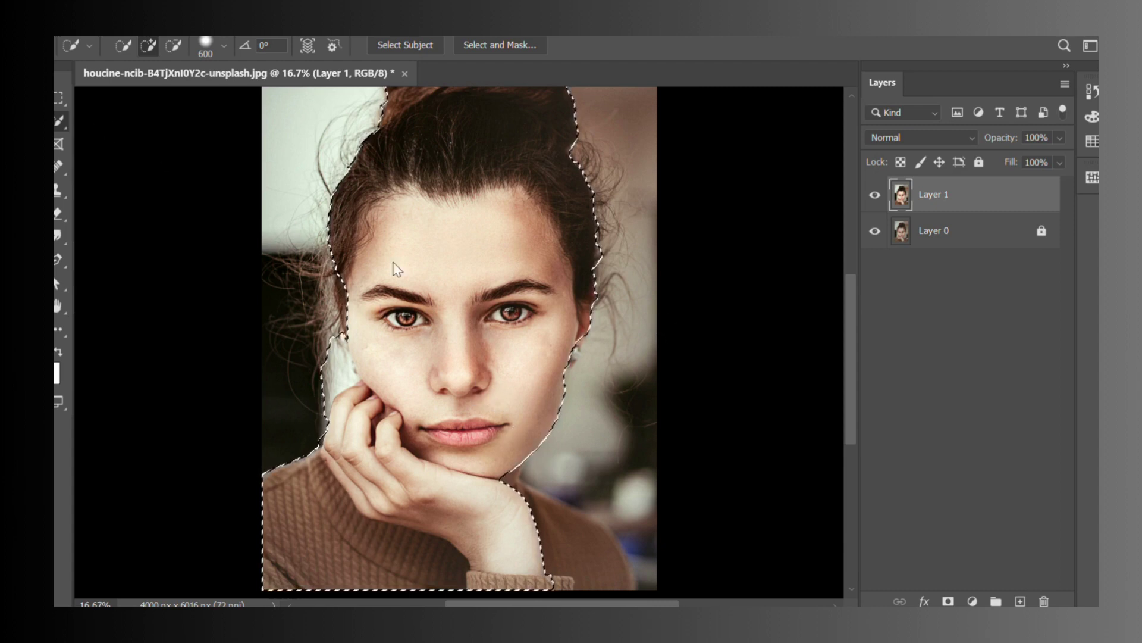
- Refine the selection along the right jaw, hair and shoulder, subtracting background near the shoulder
click(552, 386)
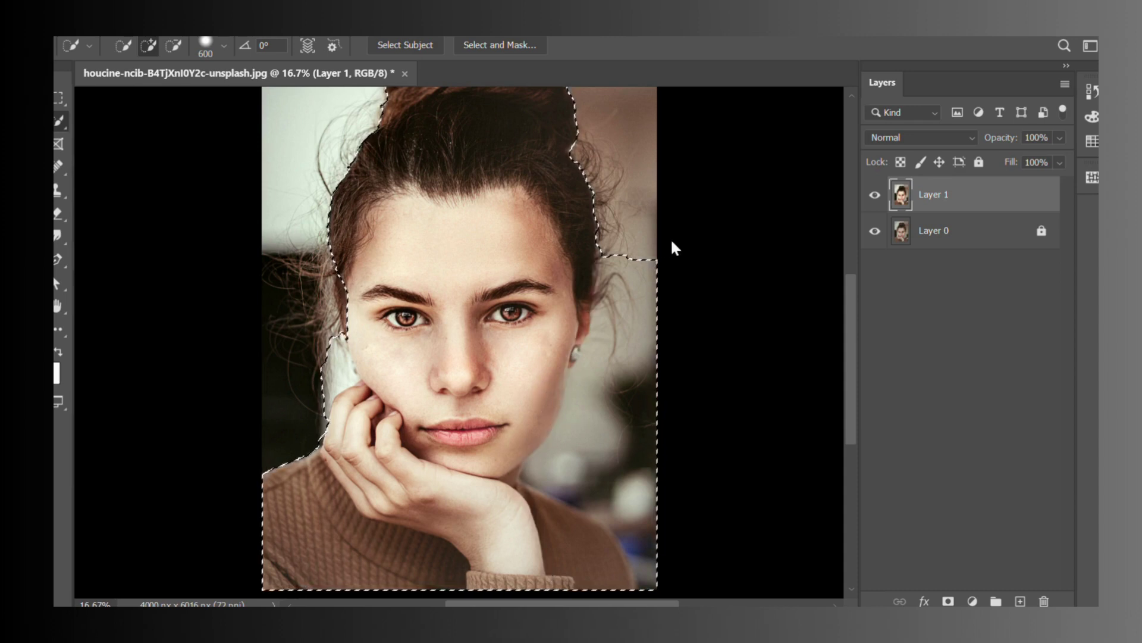
click(664, 254)
click(632, 224)
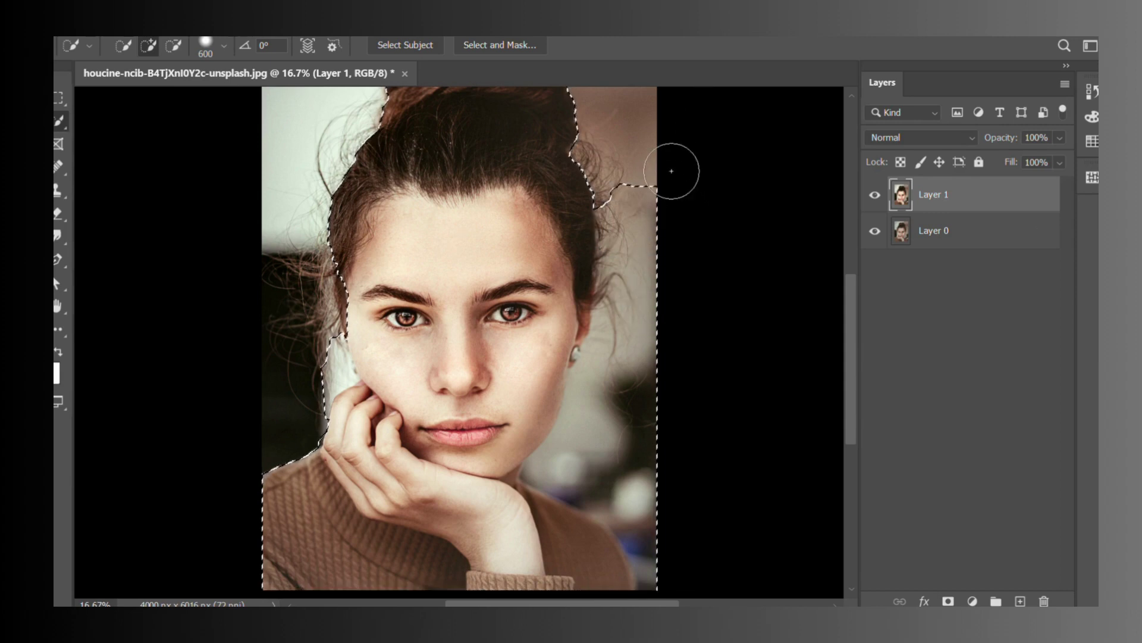
drag(665, 290, 649, 553)
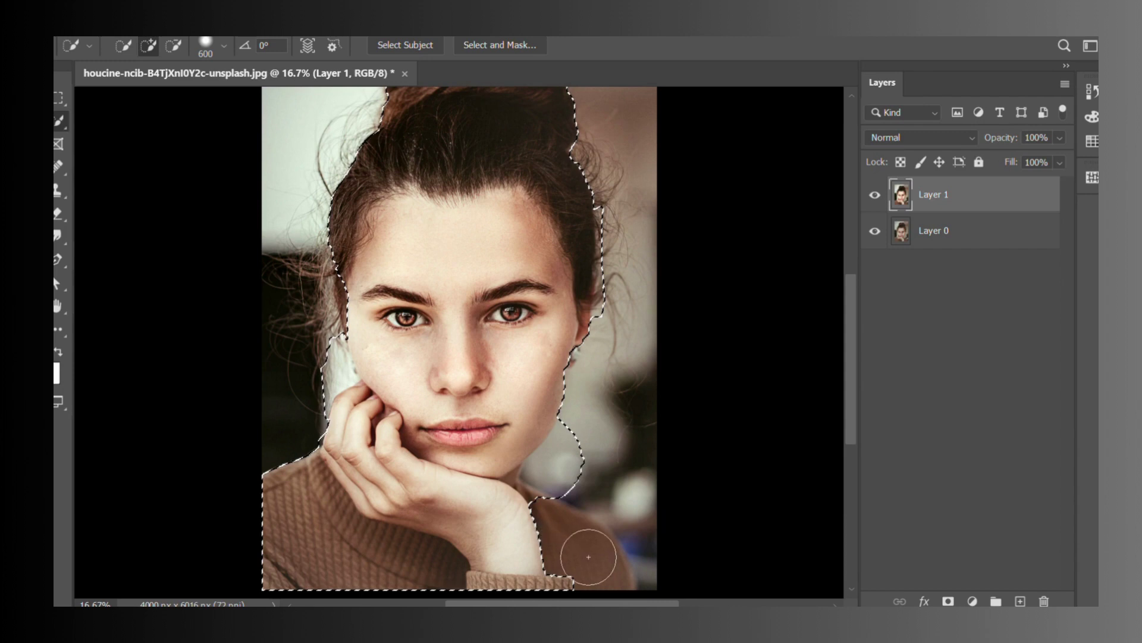
drag(586, 548, 574, 548)
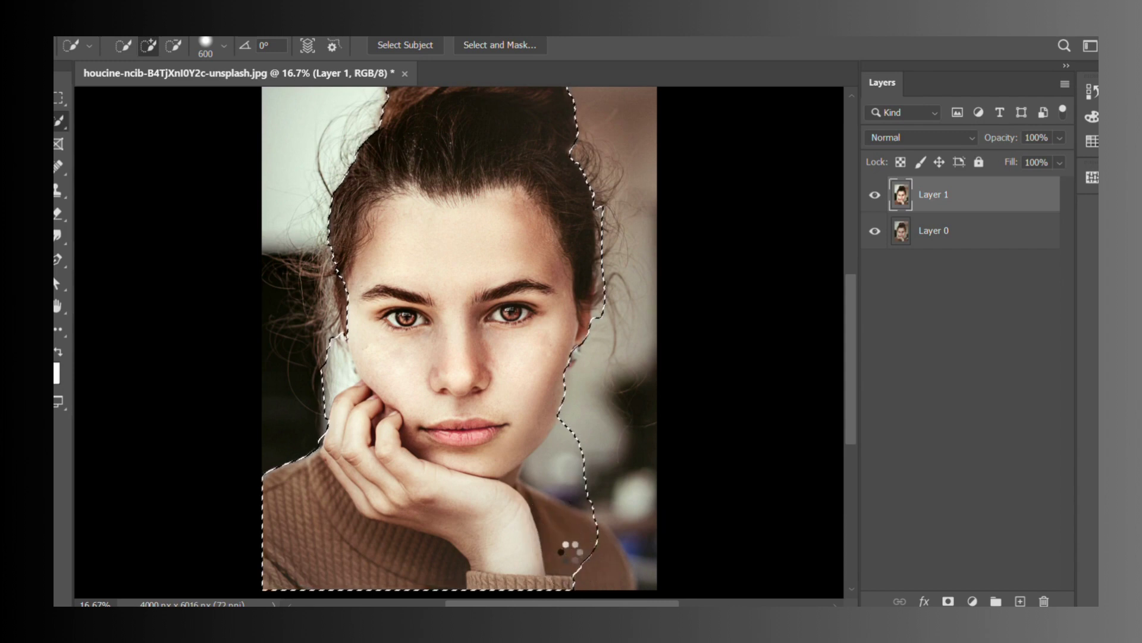
mouse_move(574, 543)
mouse_down()
mouse_move(598, 562)
mouse_move(589, 546)
mouse_up()
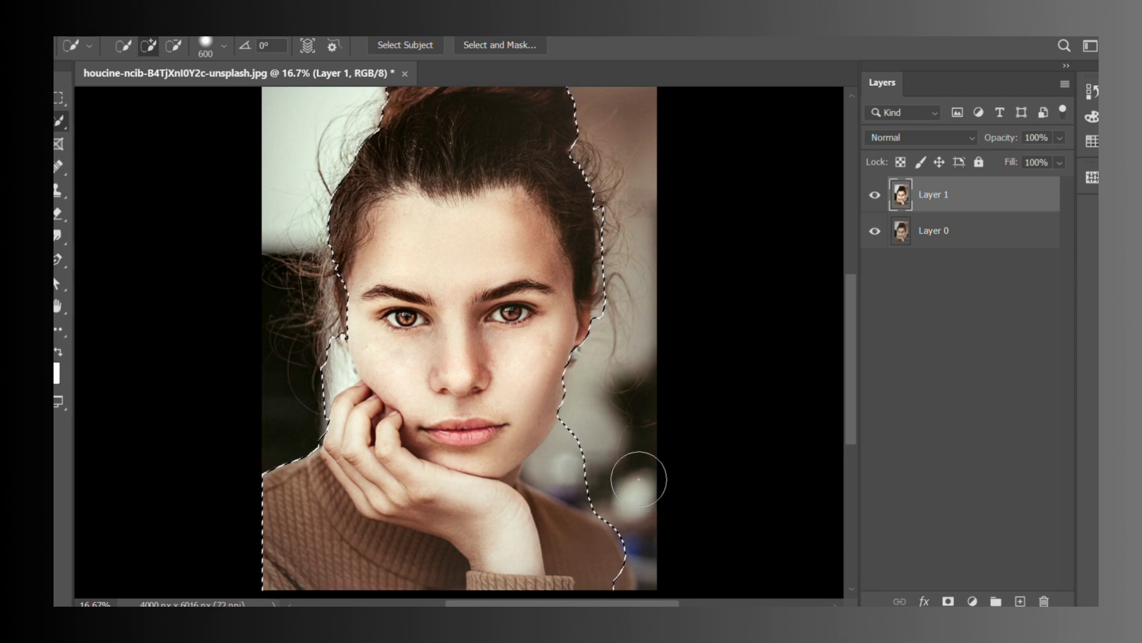
mouse_move(637, 472)
mouse_down()
mouse_move(617, 506)
mouse_move(613, 473)
mouse_move(553, 522)
mouse_up()
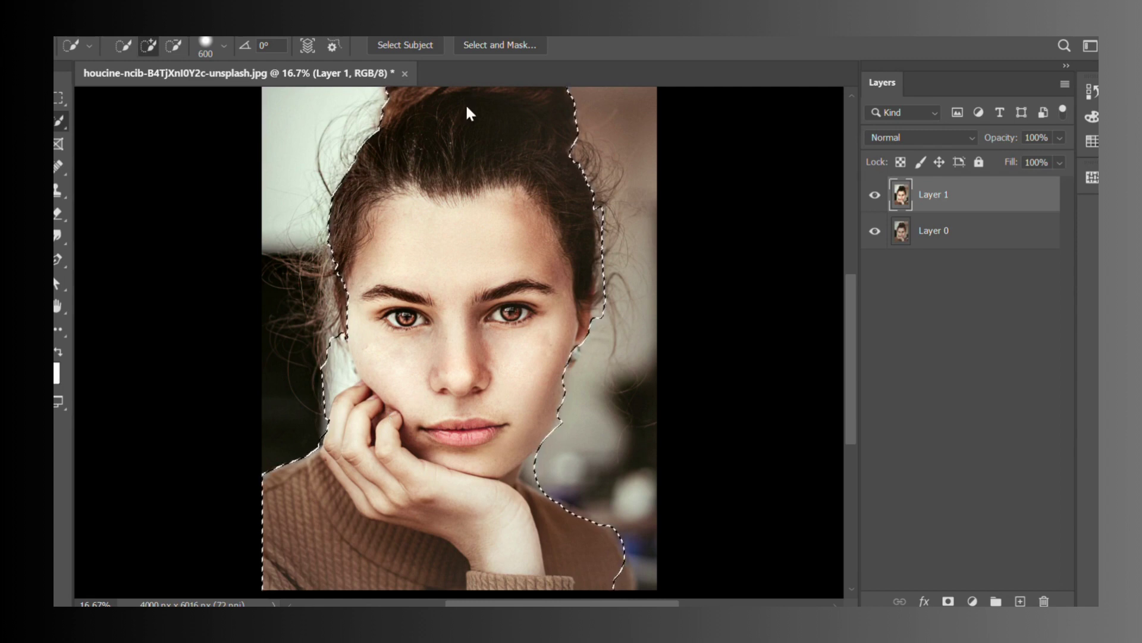
- Invert the subject selection for the Brightness/Contrast 1 mask, then reselect Layer 1
key(ctrl+shift+i)
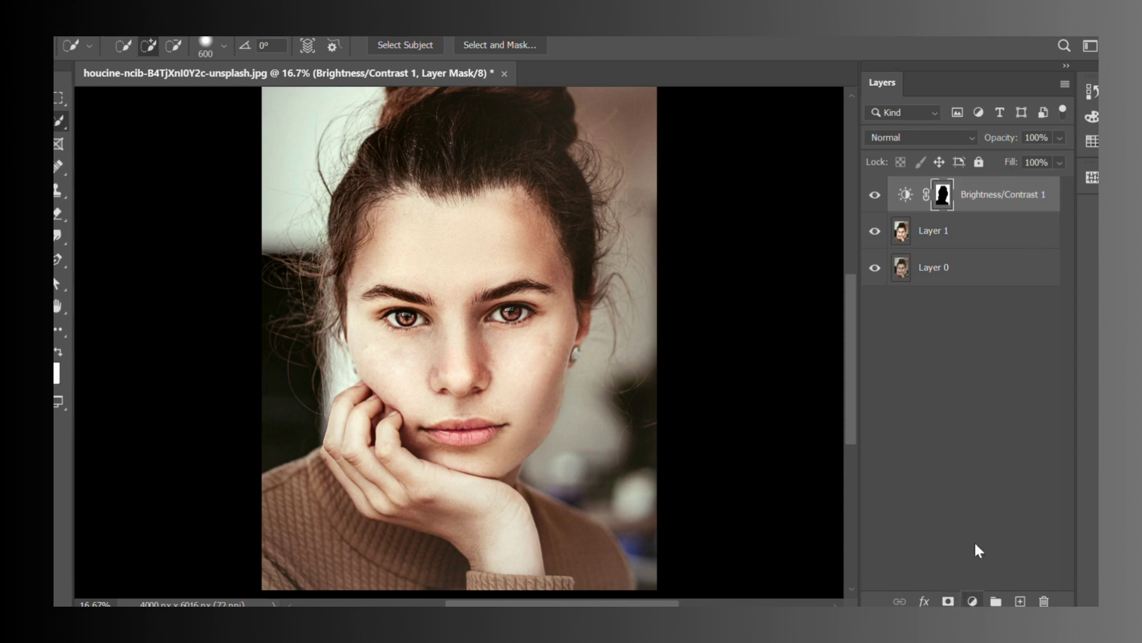
click(970, 238)
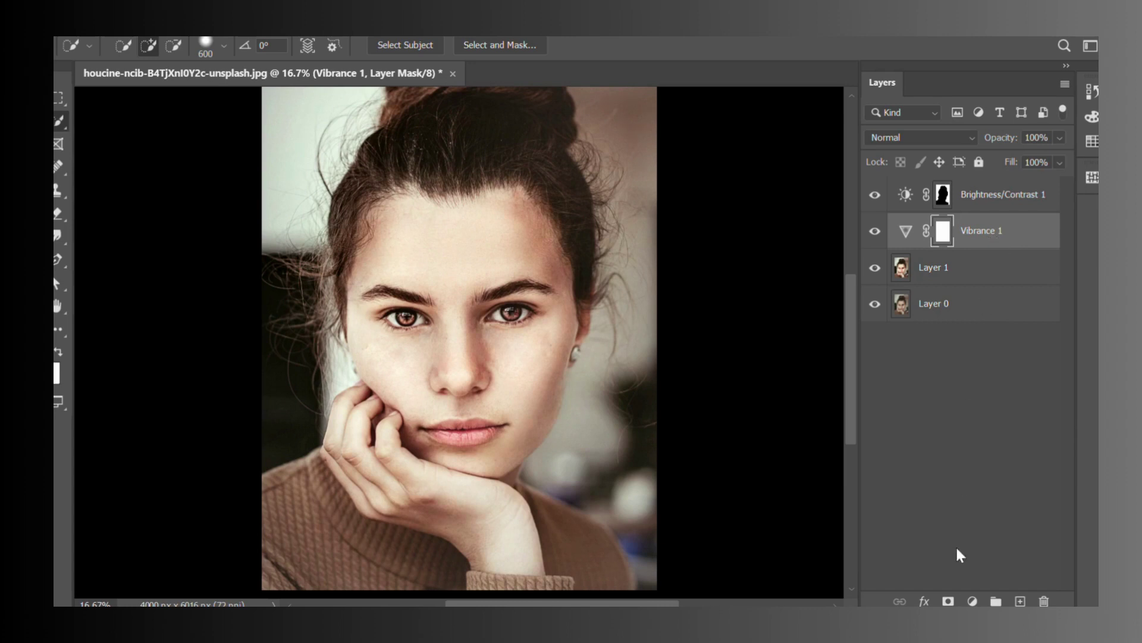
- Clip the Vibrance 1 adjustment to Layer 1 with Ctrl+Alt+G
key(ctrl+alt+g)
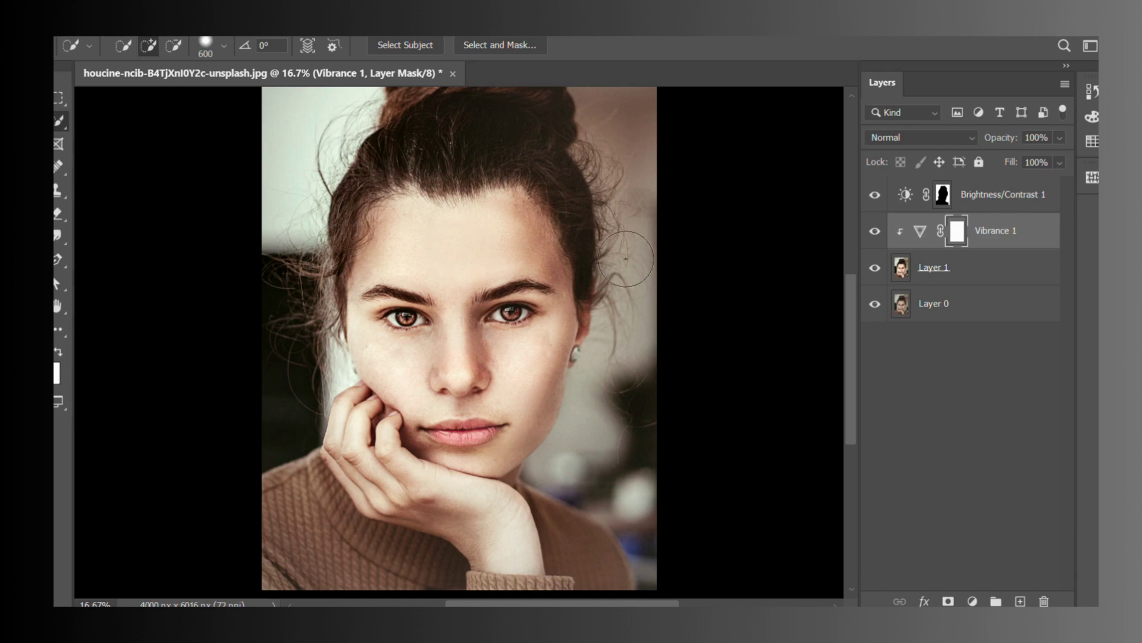
- On Layer 1, quick-select face, hand, wrist and neck, subtracting background beside the hair and neck
click(988, 265)
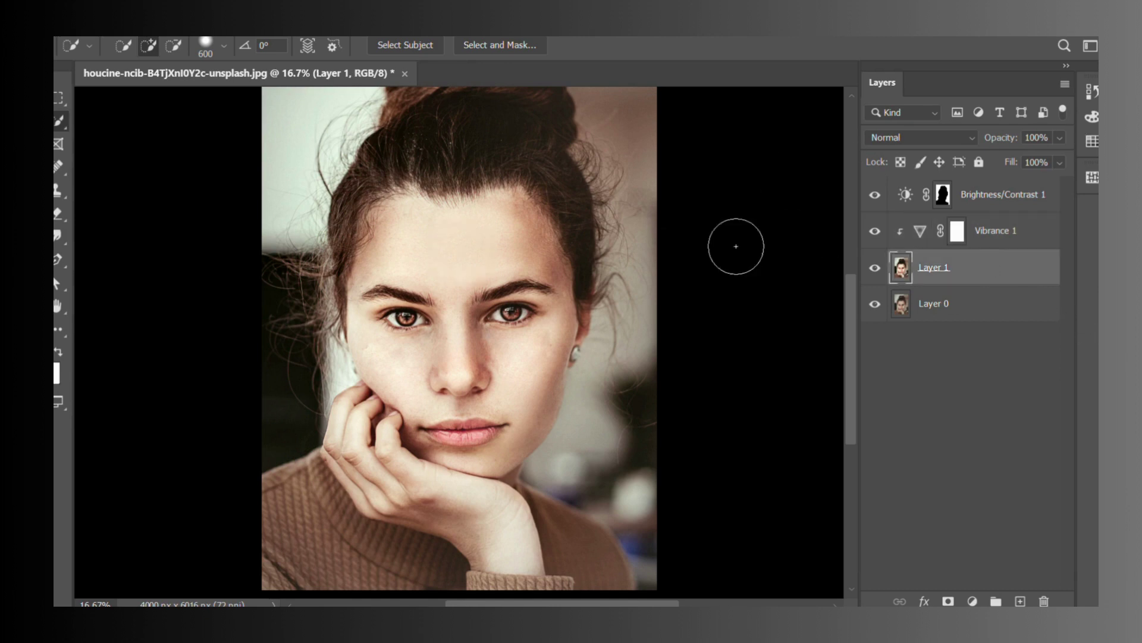
drag(497, 235, 467, 228)
drag(508, 368, 510, 377)
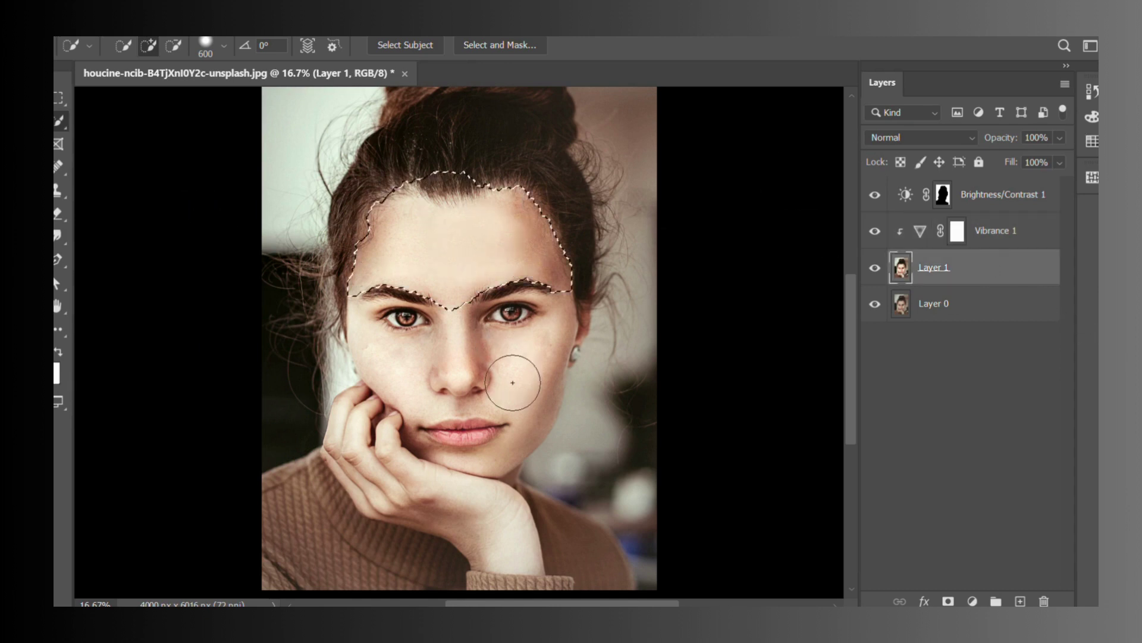
drag(493, 523, 489, 464)
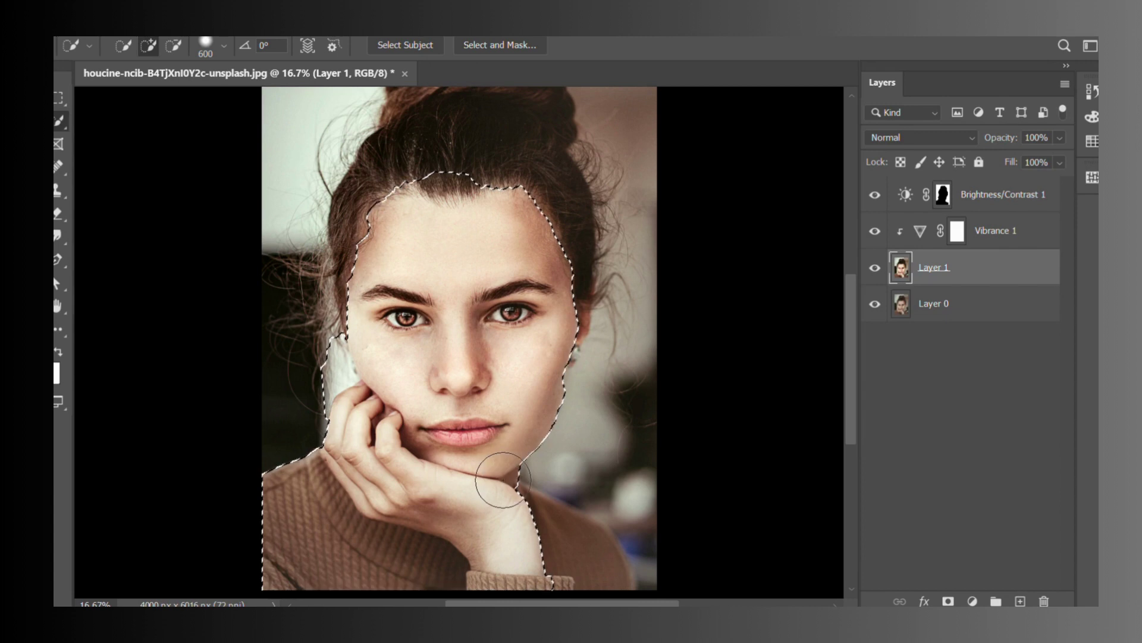
drag(541, 535, 591, 571)
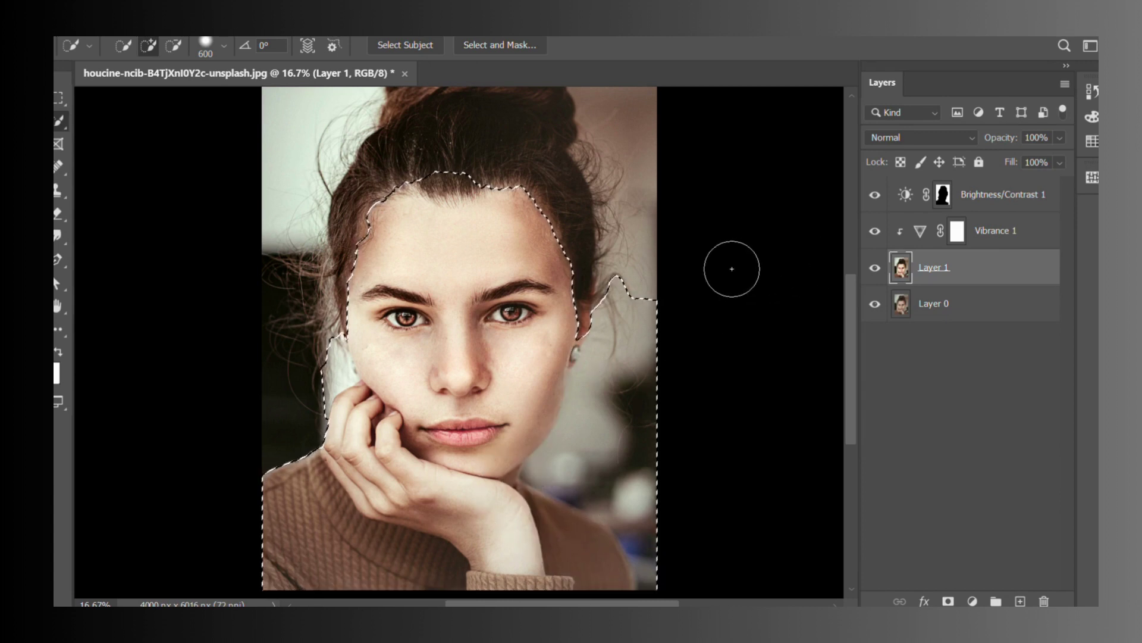
mouse_move(693, 316)
mouse_down()
mouse_move(677, 426)
mouse_move(633, 481)
mouse_move(587, 472)
mouse_up()
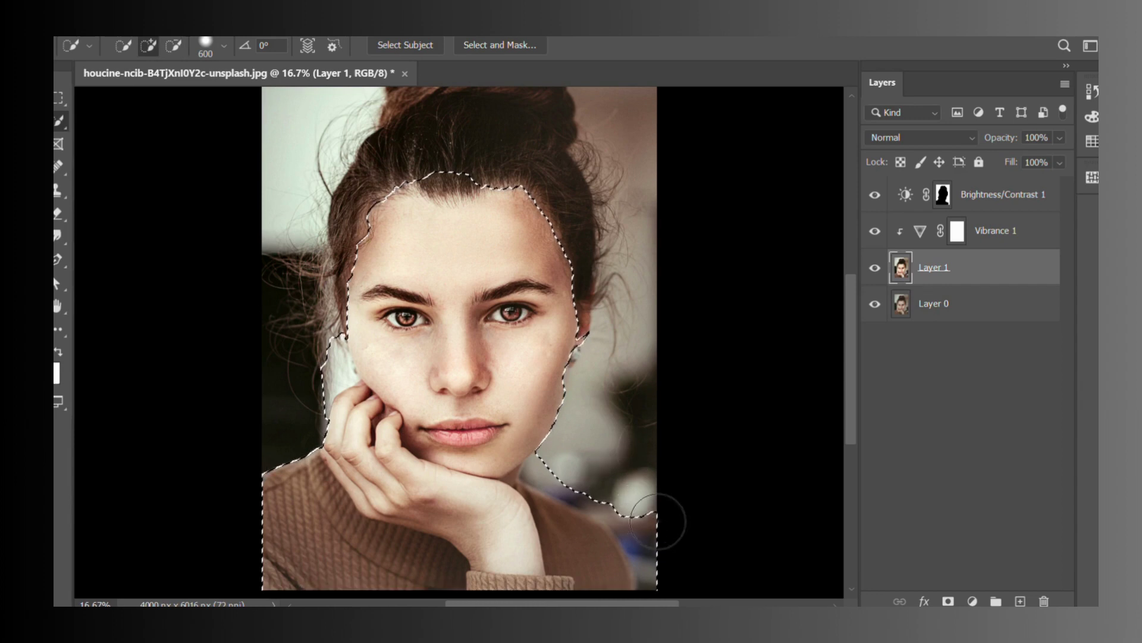
drag(667, 522, 660, 505)
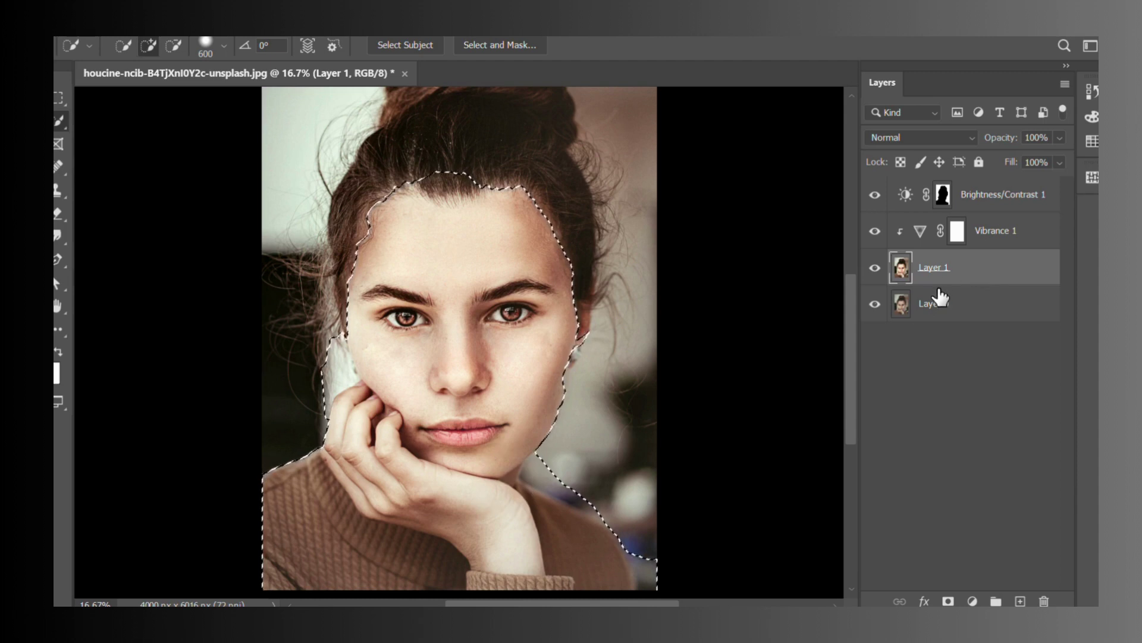
- Duplicate the selected subject into Layer 2, then apply Lock All to Layer 1 and Layer 0
key(ctrl+j)
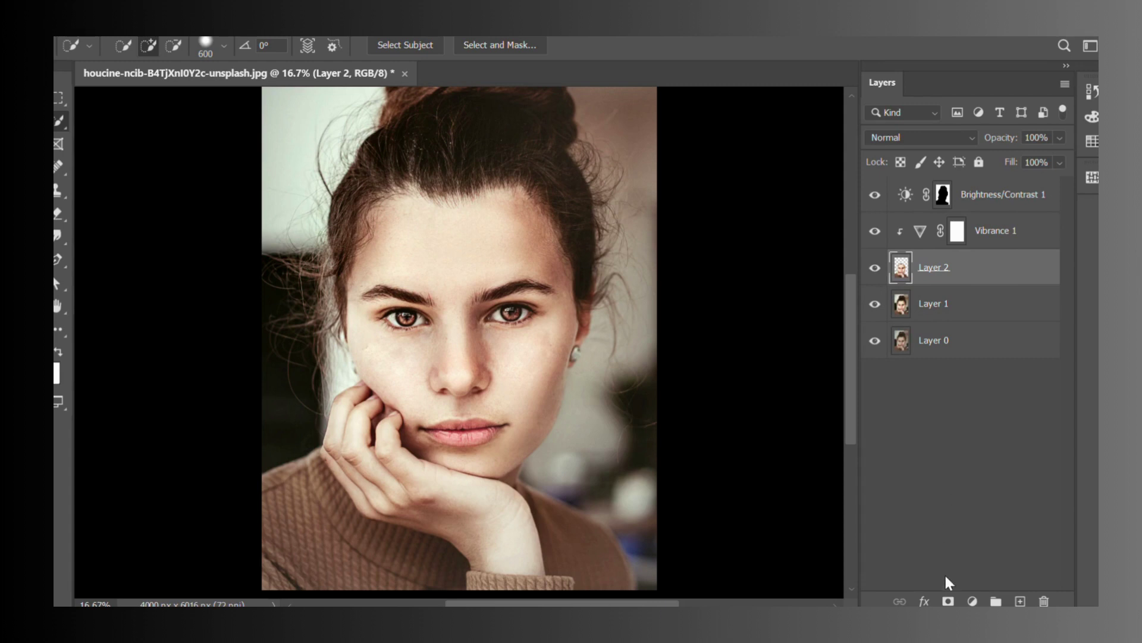
click(969, 308)
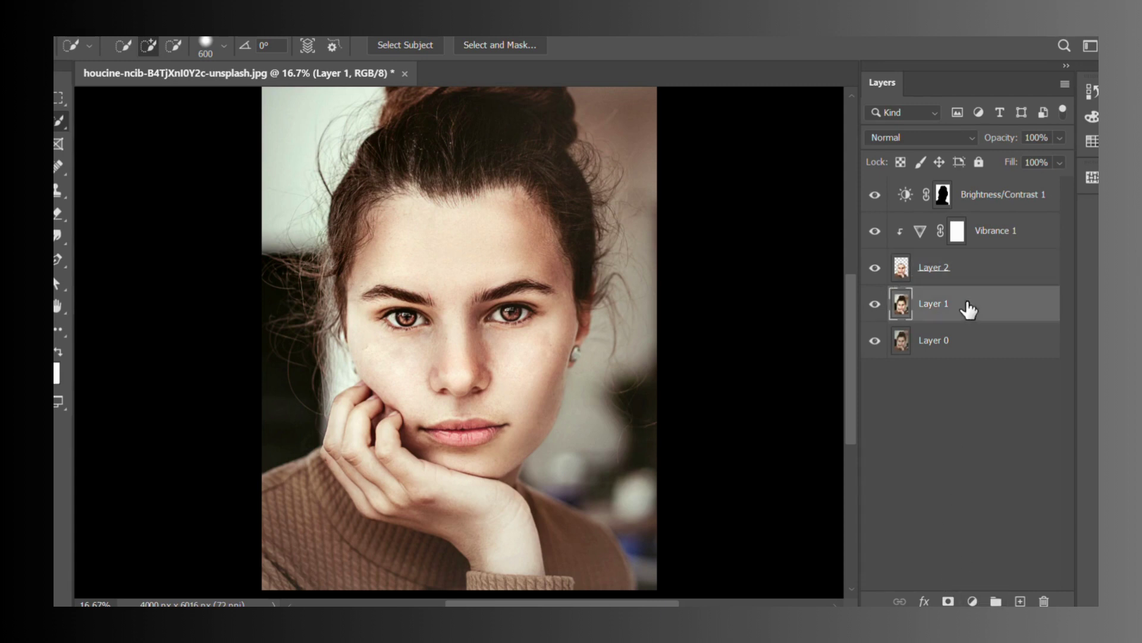
click(978, 161)
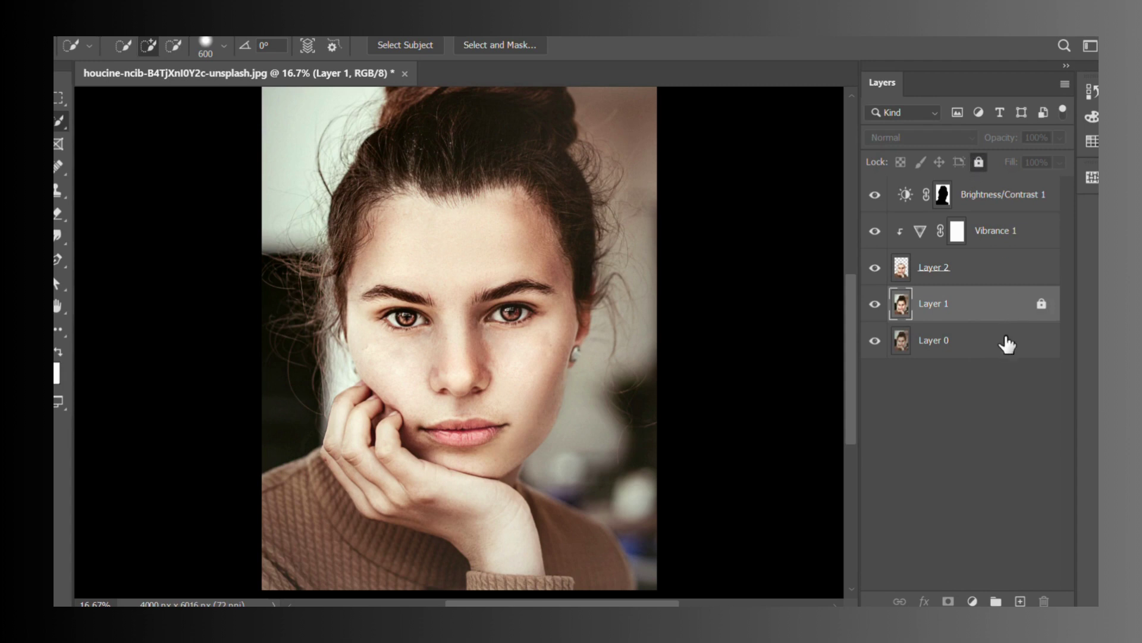
click(1007, 342)
click(977, 162)
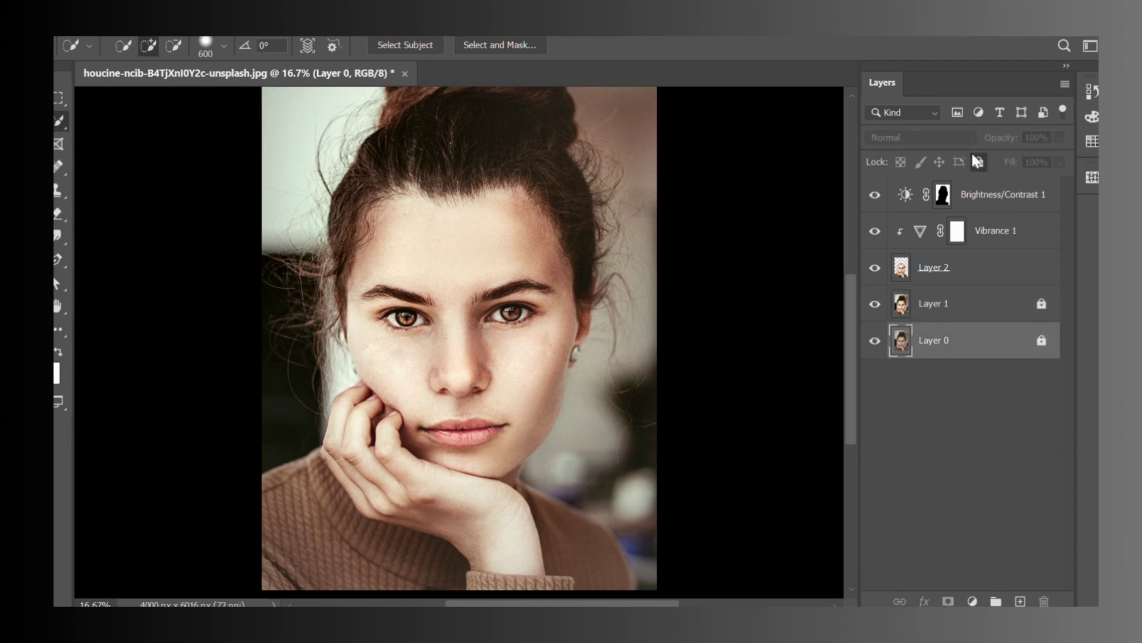
- Make Layer 2 active and add a Vibrance 2 adjustment clipped to it
click(1000, 271)
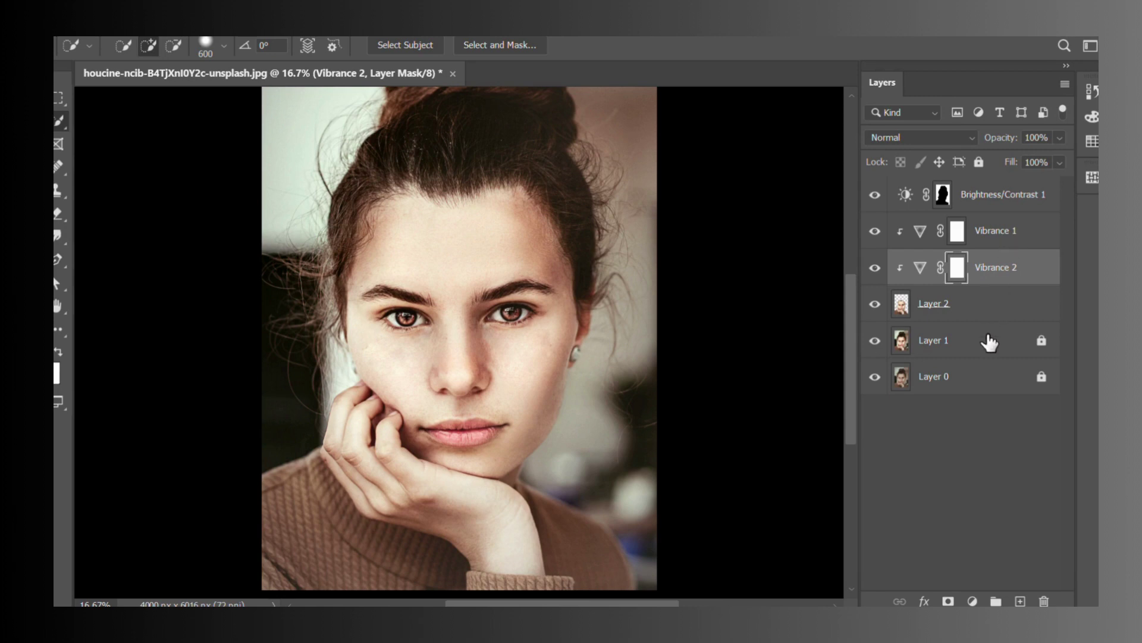
- Merge Layer 1 through Brightness/Contrast 1, unlock Layer 0, and toggle the merged layer to compare
click(1029, 346)
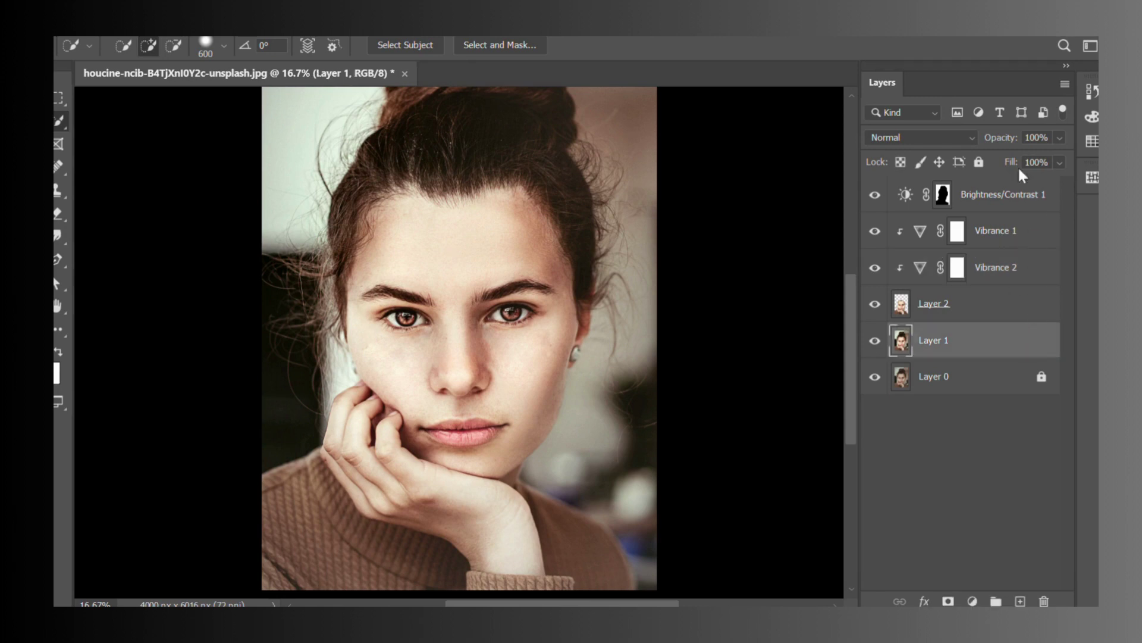
shift+click(1026, 204)
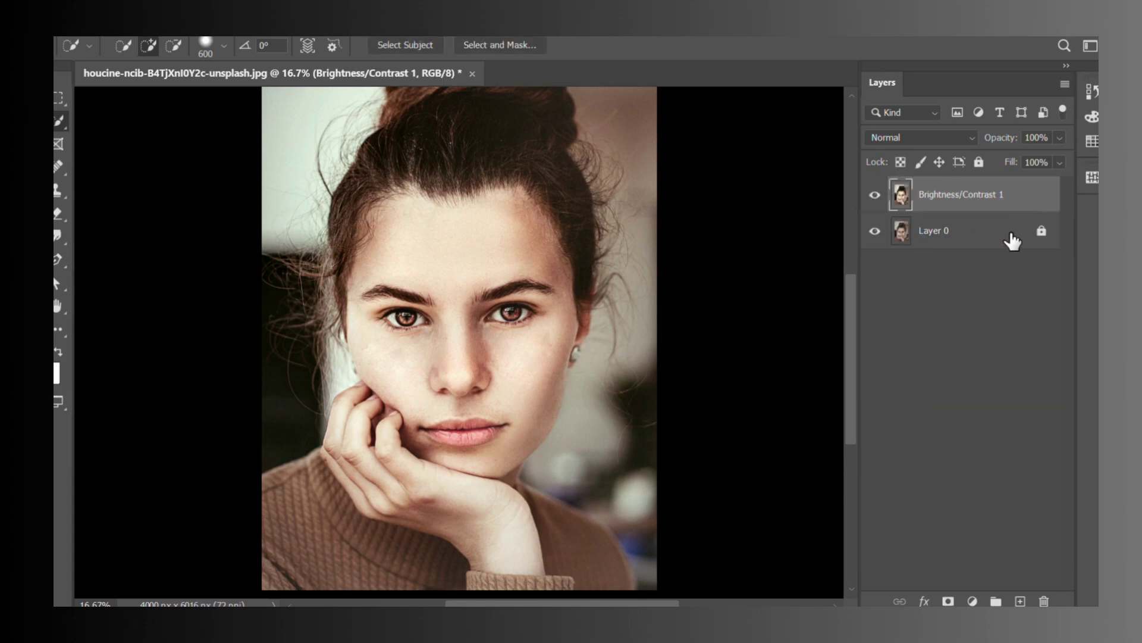
click(1042, 230)
click(875, 197)
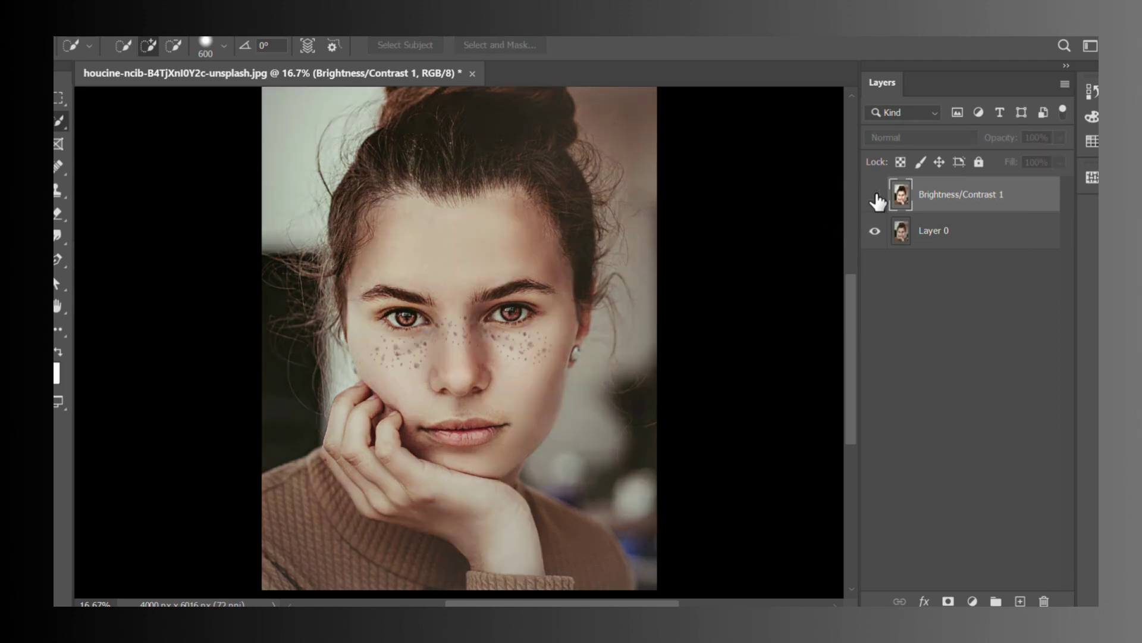
click(876, 197)
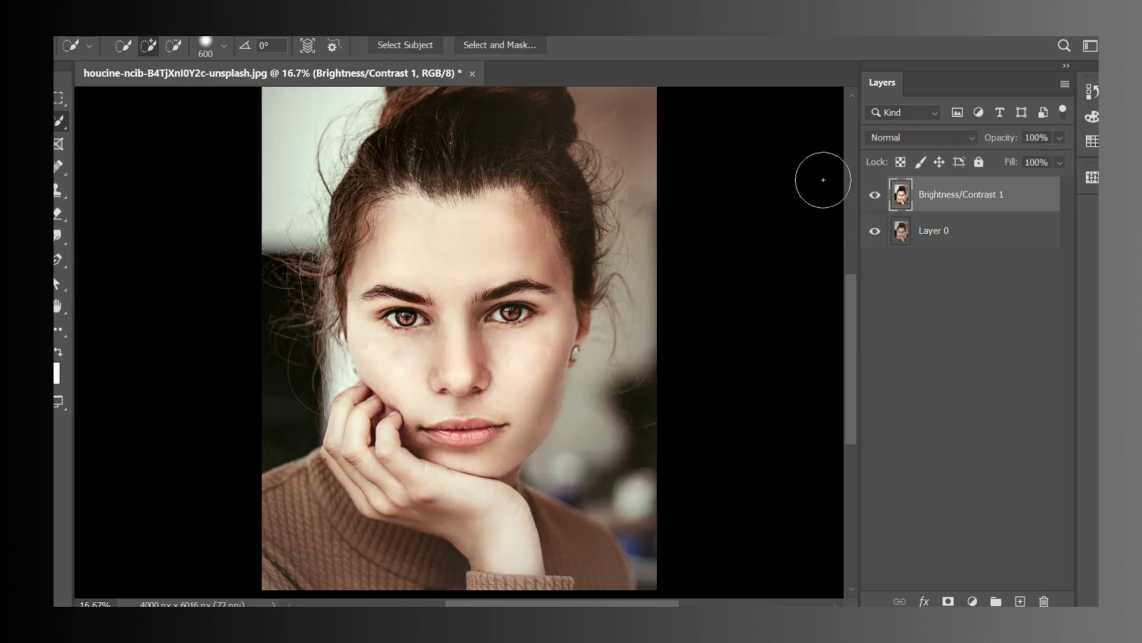